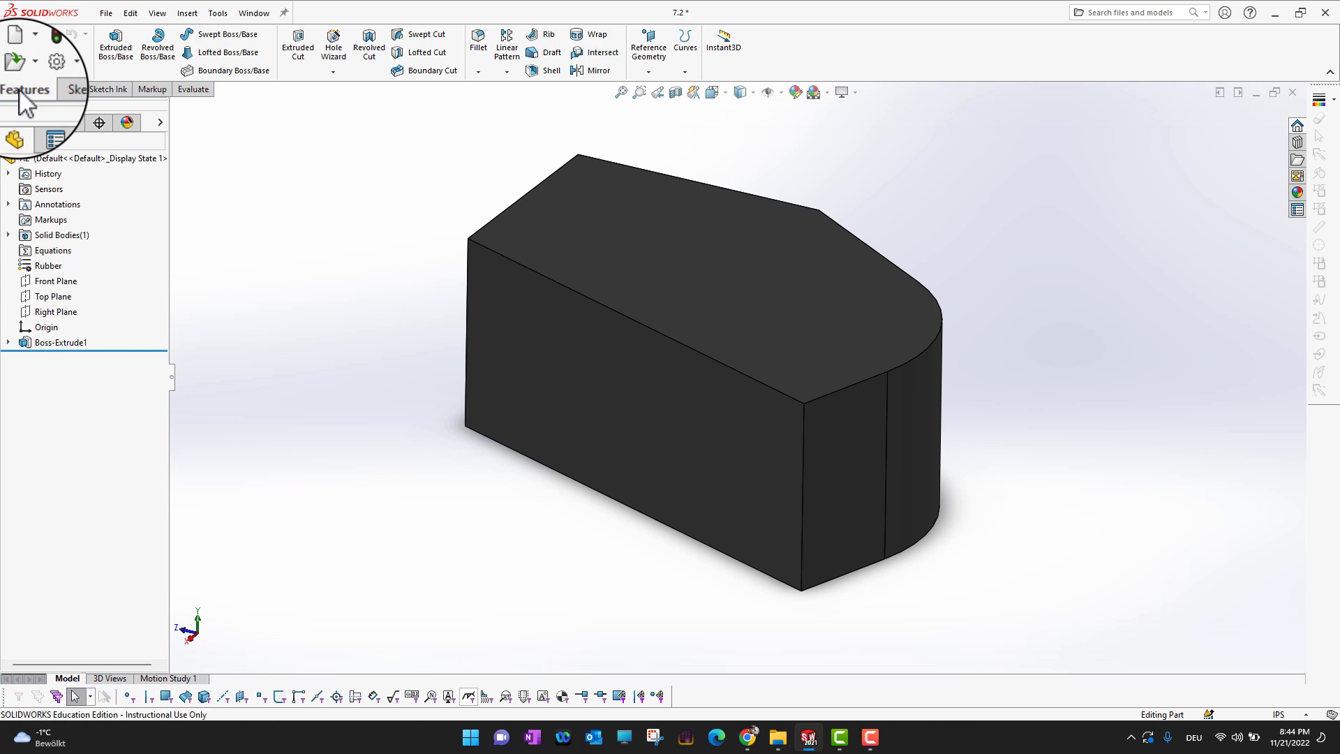
# - Start an Angle-Distance chamfer on the block's long front upper edge and set its angle to 60 degrees
pyautogui.click(478, 72)
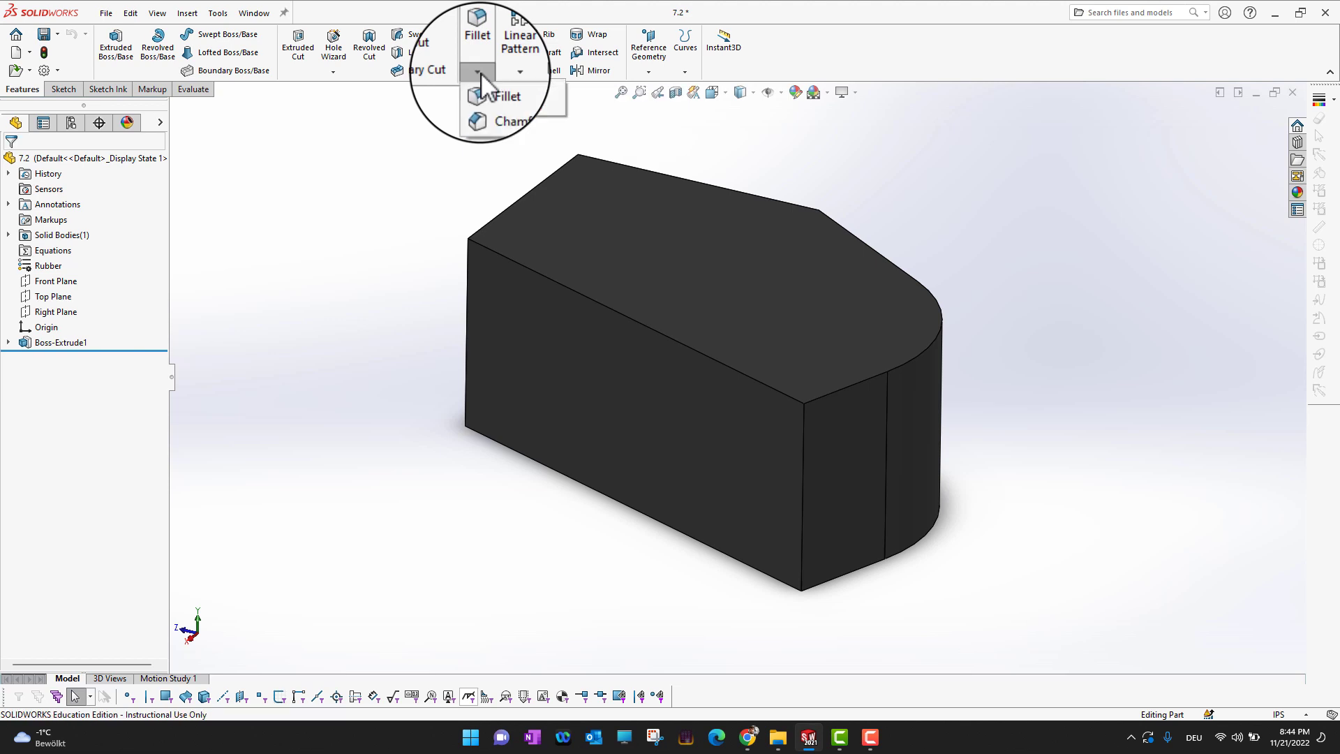
pyautogui.click(502, 108)
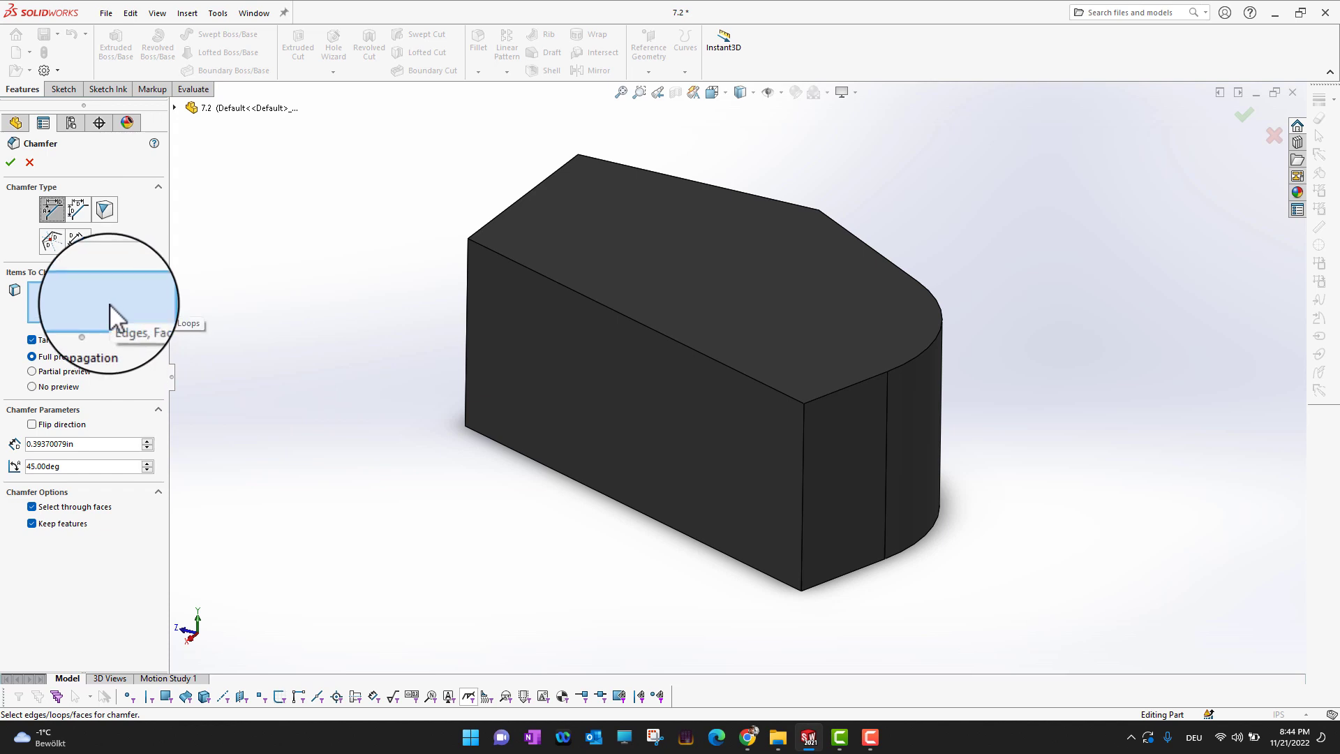
pyautogui.click(615, 325)
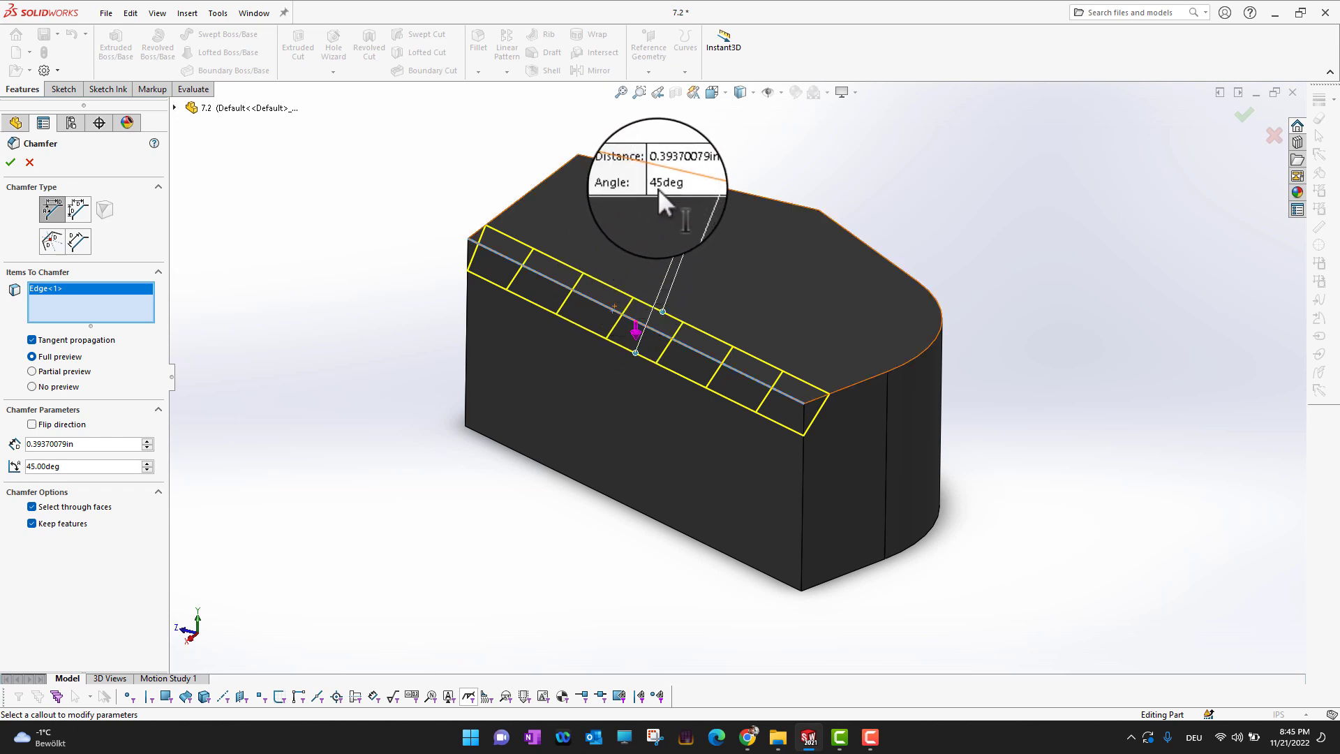
pyautogui.click(148, 464)
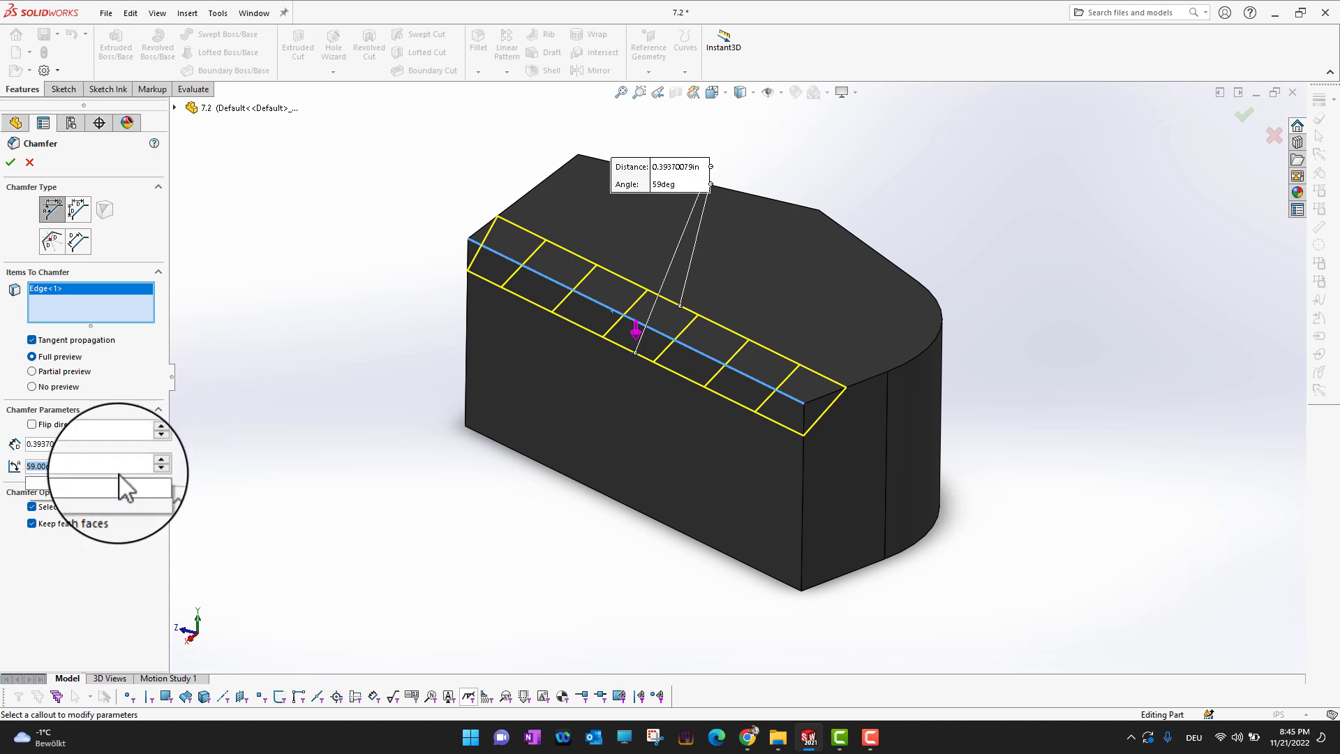
pyautogui.write('60')
pyautogui.press('Return')
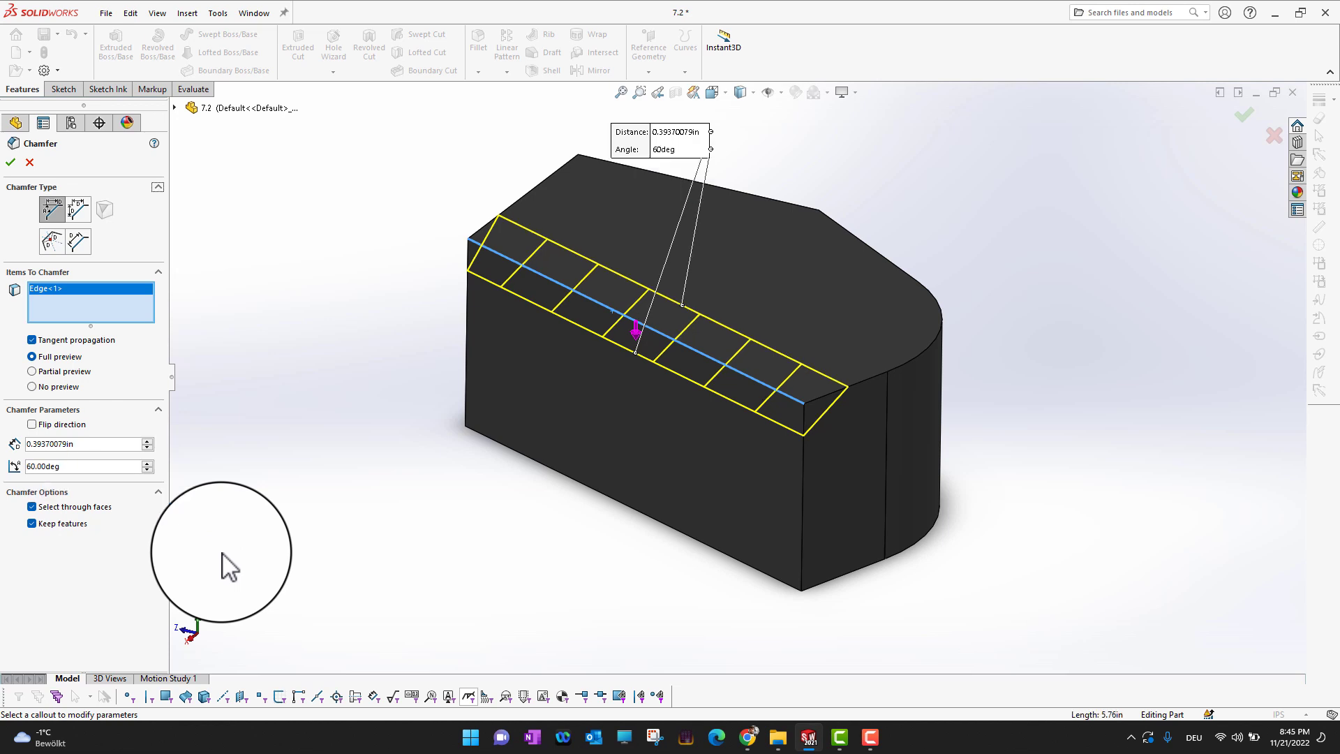
# - Adjust the chamfer's distance to 0.49370079 in
pyautogui.click(151, 441)
pyautogui.click(150, 441)
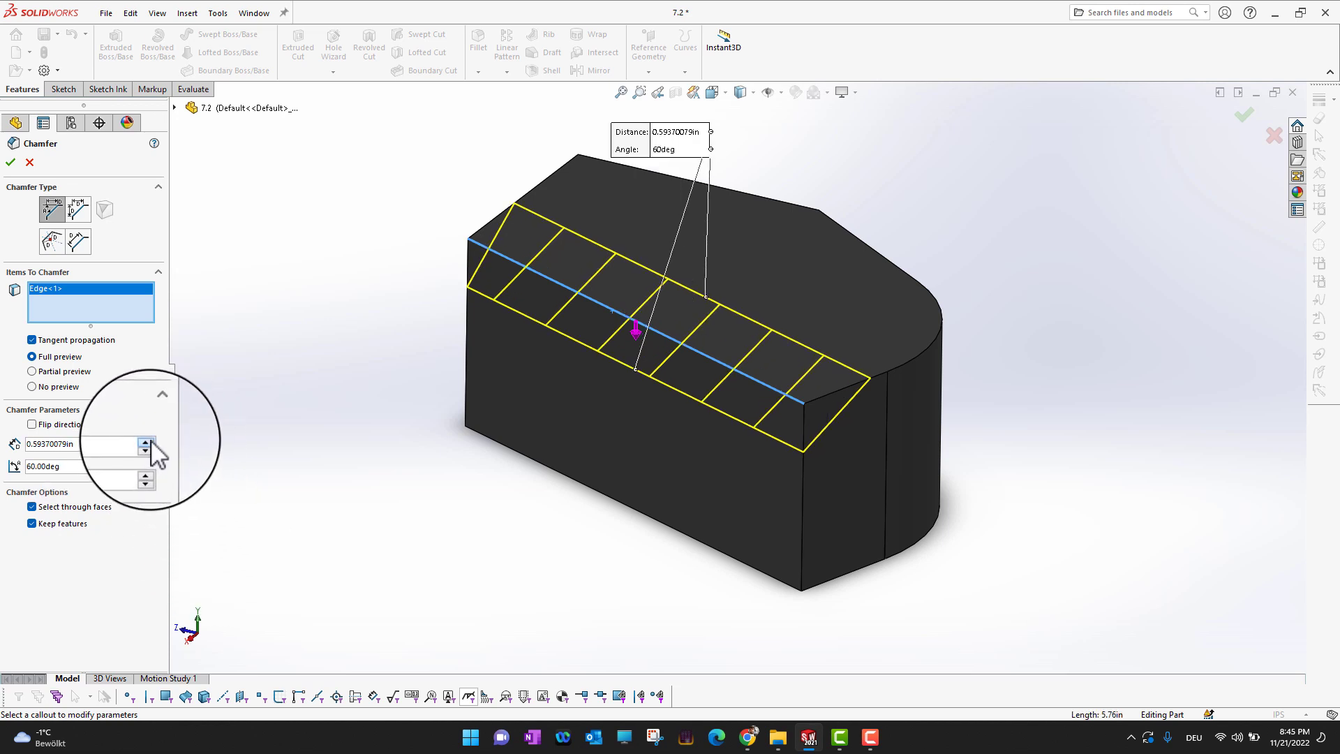
pyautogui.click(151, 441)
pyautogui.click(151, 441)
pyautogui.click(151, 441)
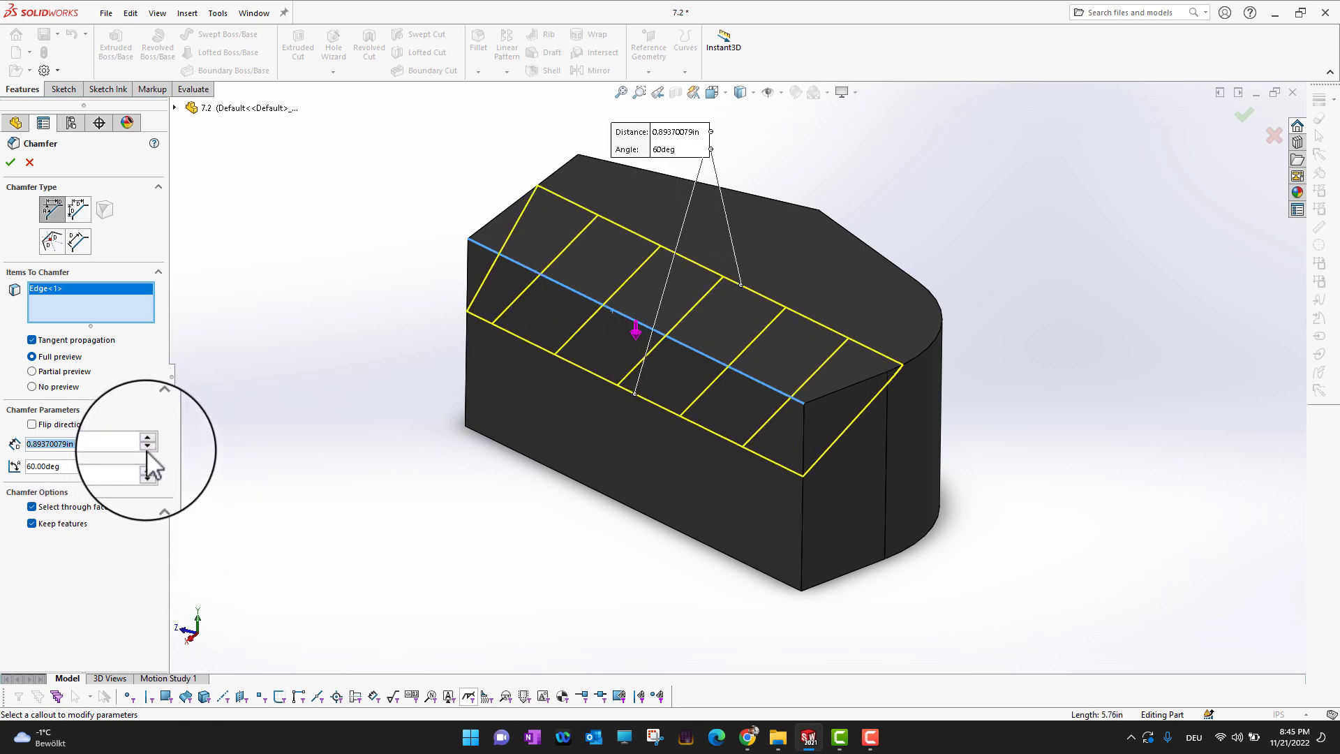
pyautogui.click(145, 446)
pyautogui.click(145, 446)
pyautogui.click(146, 446)
pyautogui.click(146, 446)
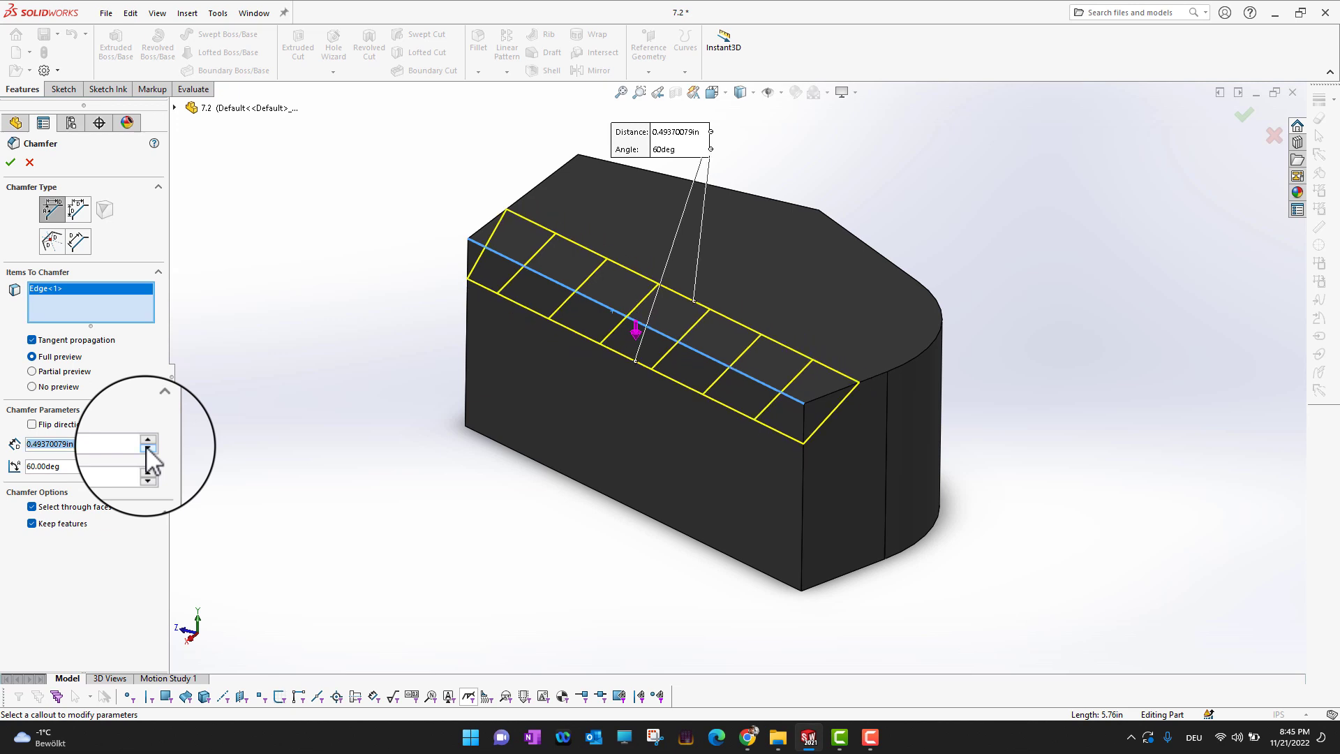
# - Increase the chamfer's angle to 70 degrees
pyautogui.click(147, 463)
pyautogui.click(148, 463)
pyautogui.click(147, 463)
pyautogui.click(147, 463)
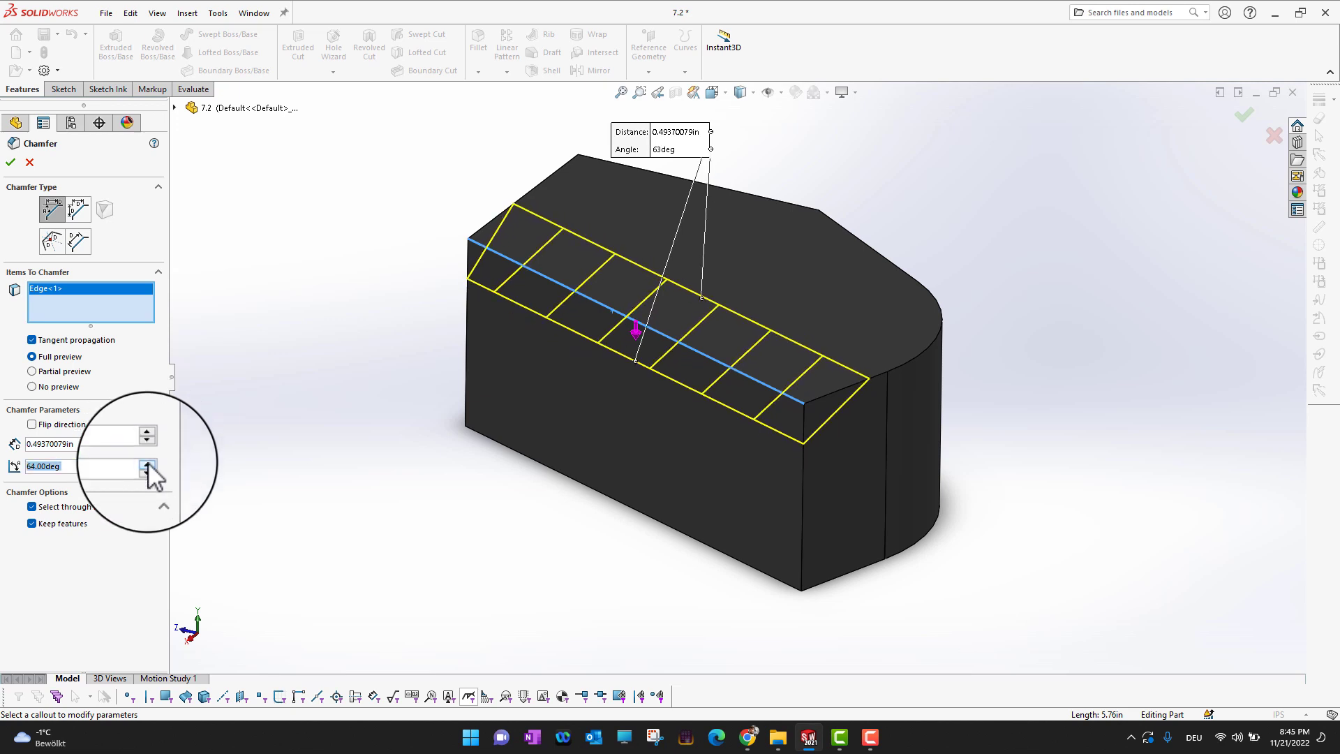
pyautogui.click(147, 463)
pyautogui.click(147, 463)
pyautogui.click(147, 463)
pyautogui.click(148, 463)
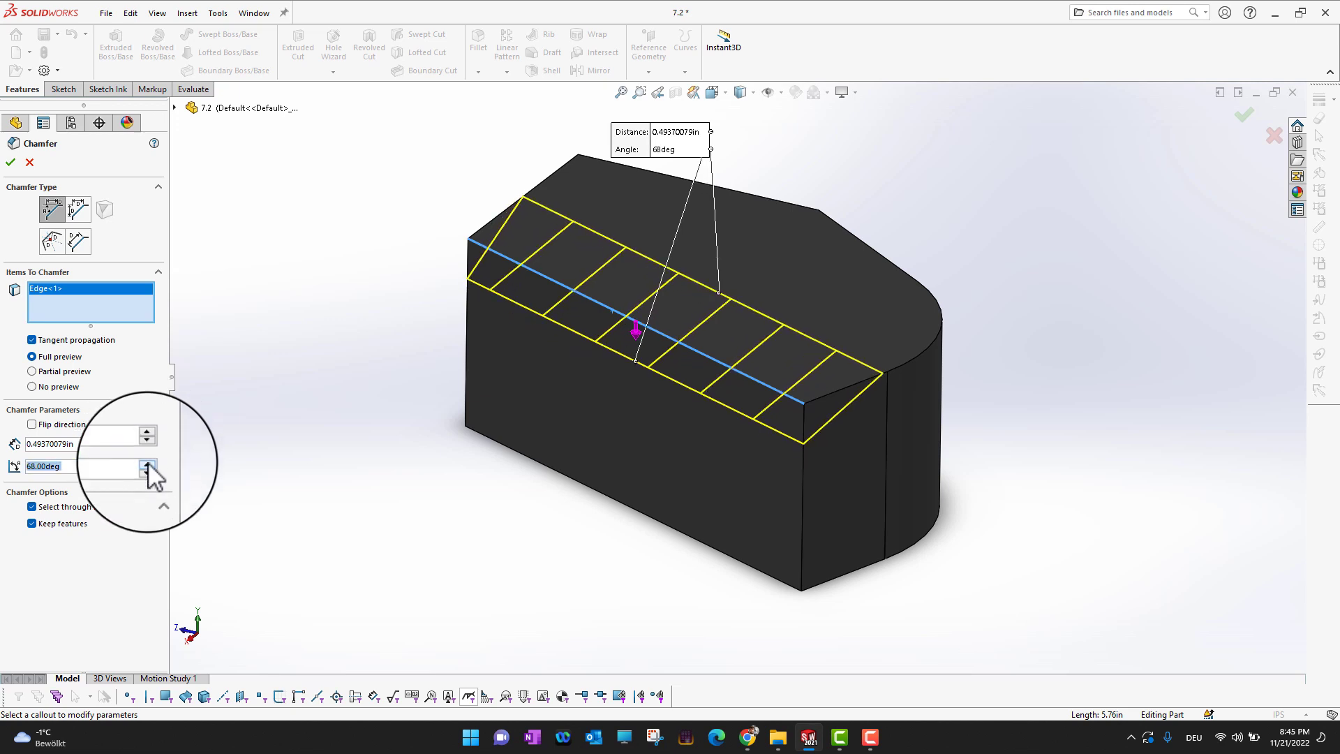
pyautogui.click(148, 462)
pyautogui.click(148, 463)
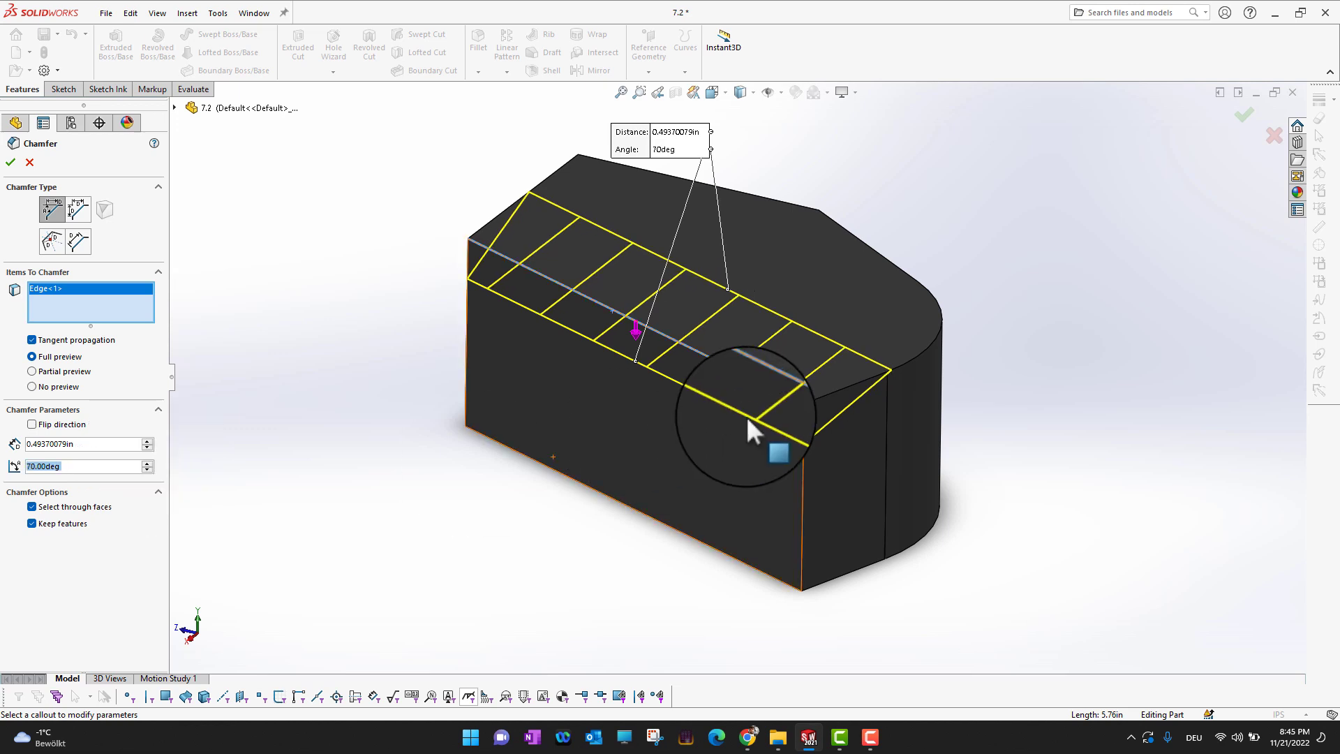
# - Flip the chamfer's direction and create the chamfer on the long upper edge
pyautogui.click(33, 425)
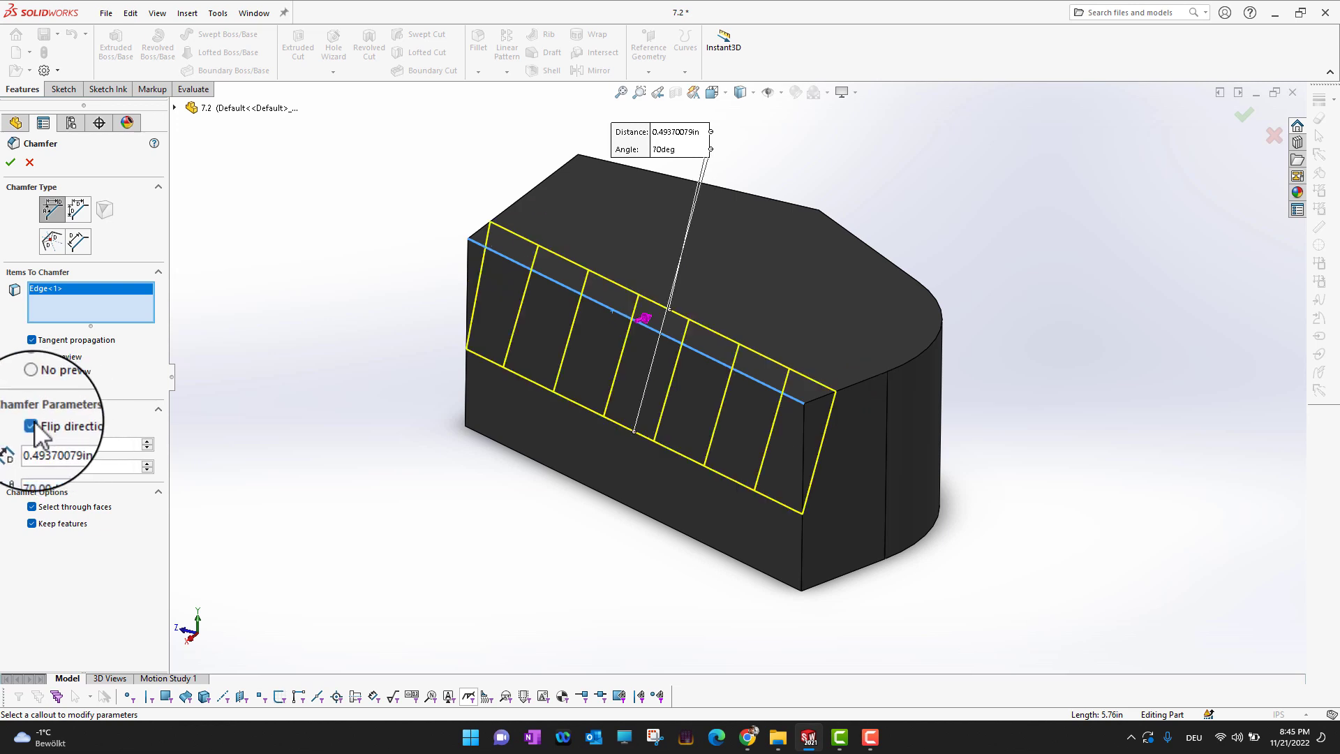
pyautogui.click(14, 168)
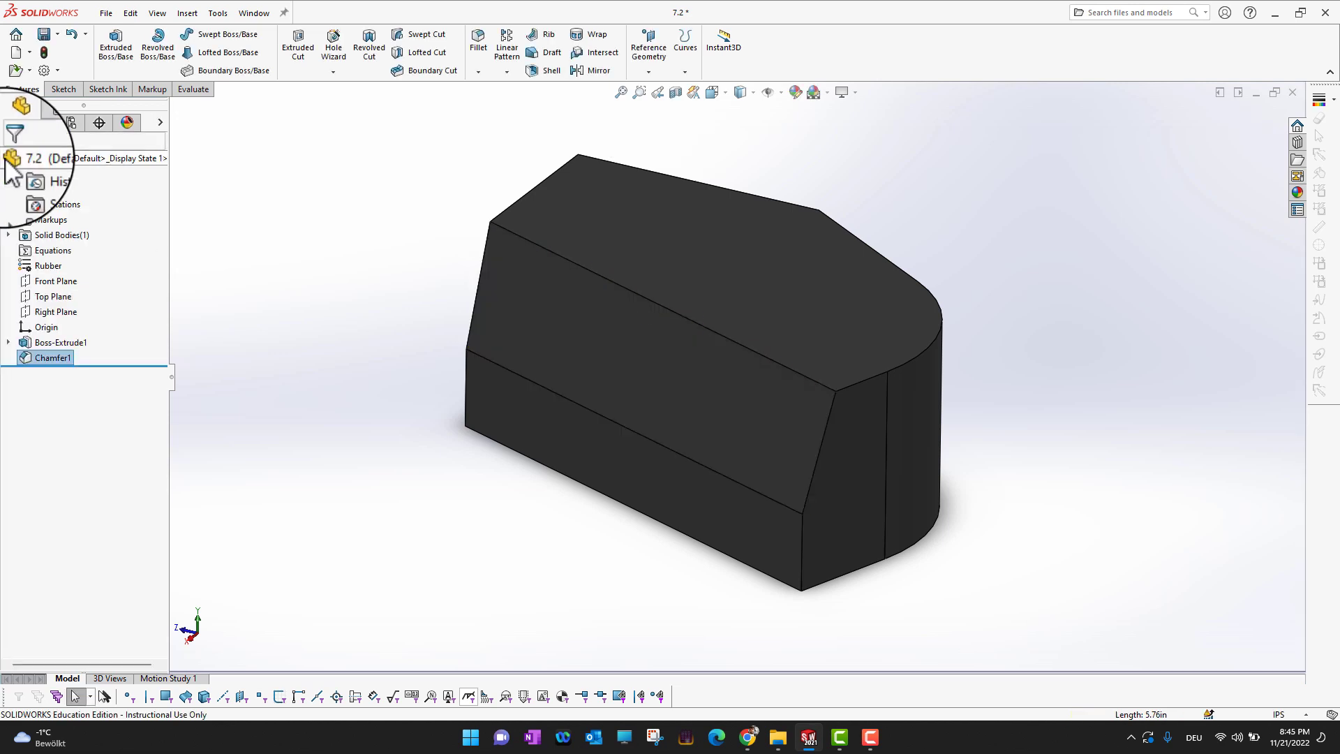
pyautogui.moveTo(1087, 504)
pyautogui.mouseDown(button='middle')
pyautogui.moveTo(1071, 409)
pyautogui.moveTo(987, 418)
pyautogui.moveTo(1005, 445)
pyautogui.moveTo(1098, 472)
pyautogui.moveTo(1161, 517)
pyautogui.moveTo(1083, 547)
pyautogui.moveTo(1082, 525)
pyautogui.mouseUp(button='middle')
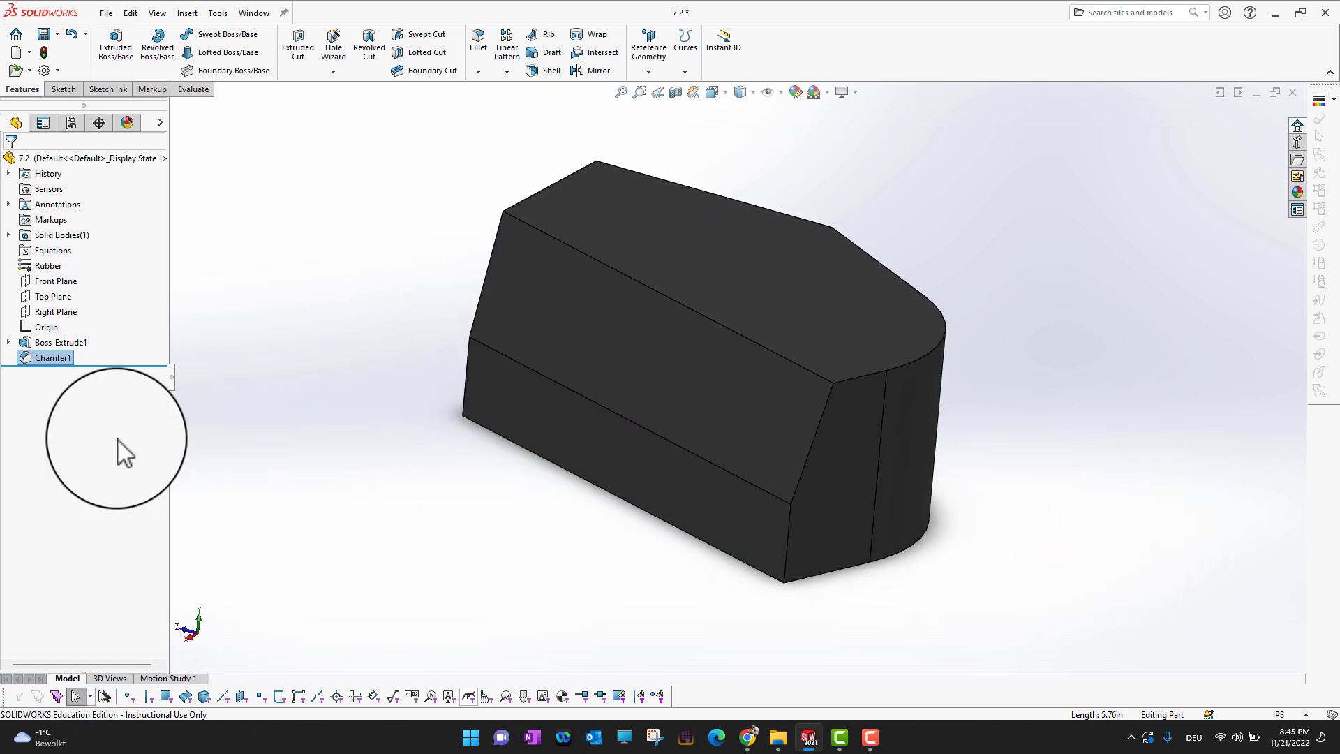
# - Delete the angle-distance chamfer feature from the part
pyautogui.rightClick(53, 357)
pyautogui.click(85, 438)
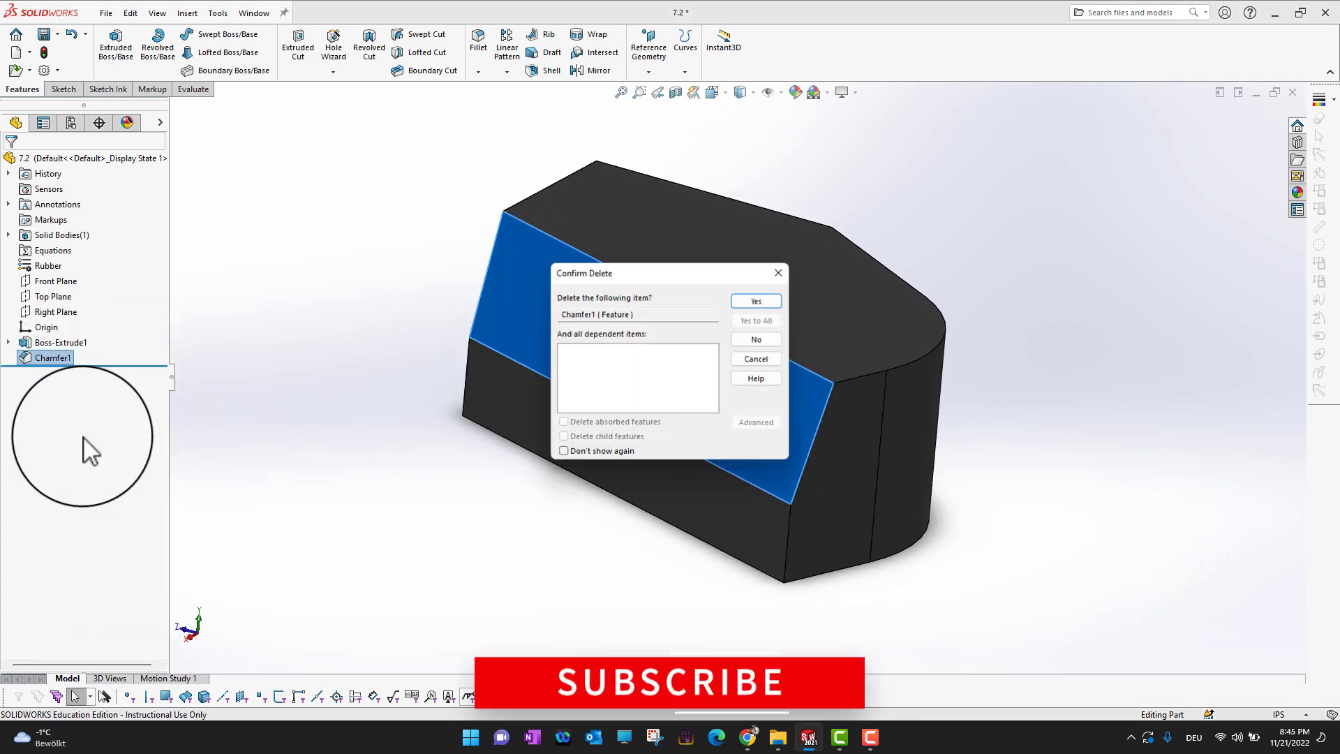
pyautogui.click(776, 301)
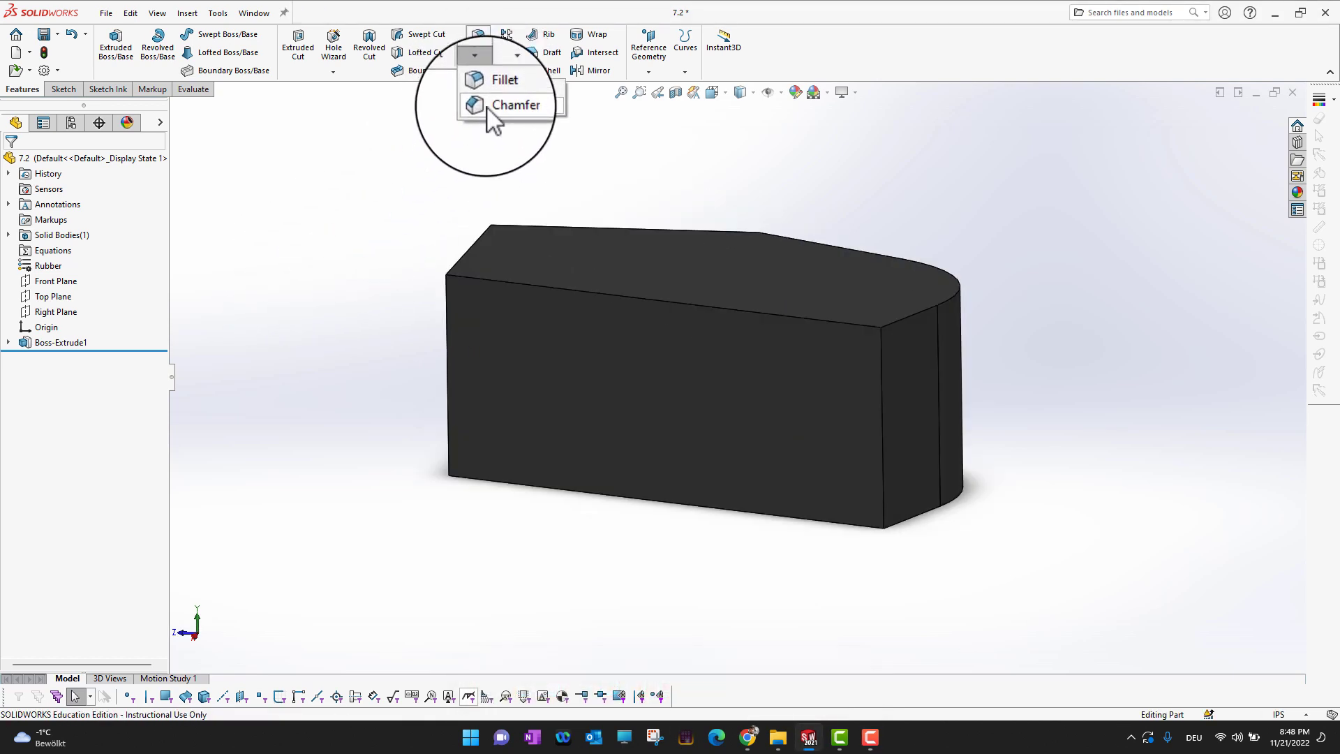
# - Start a Distance-Distance chamfer on the block's long front upper edge using the Asymmetric method
pyautogui.click(486, 106)
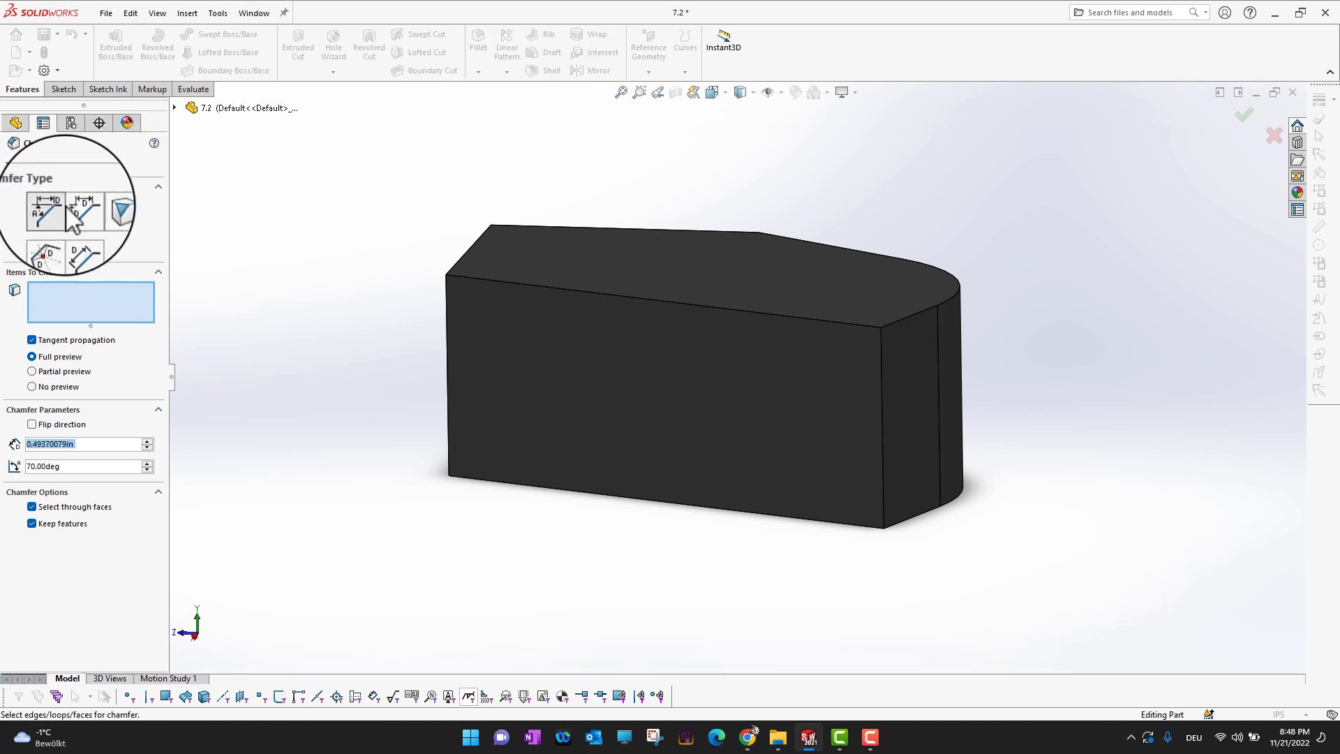
pyautogui.click(72, 210)
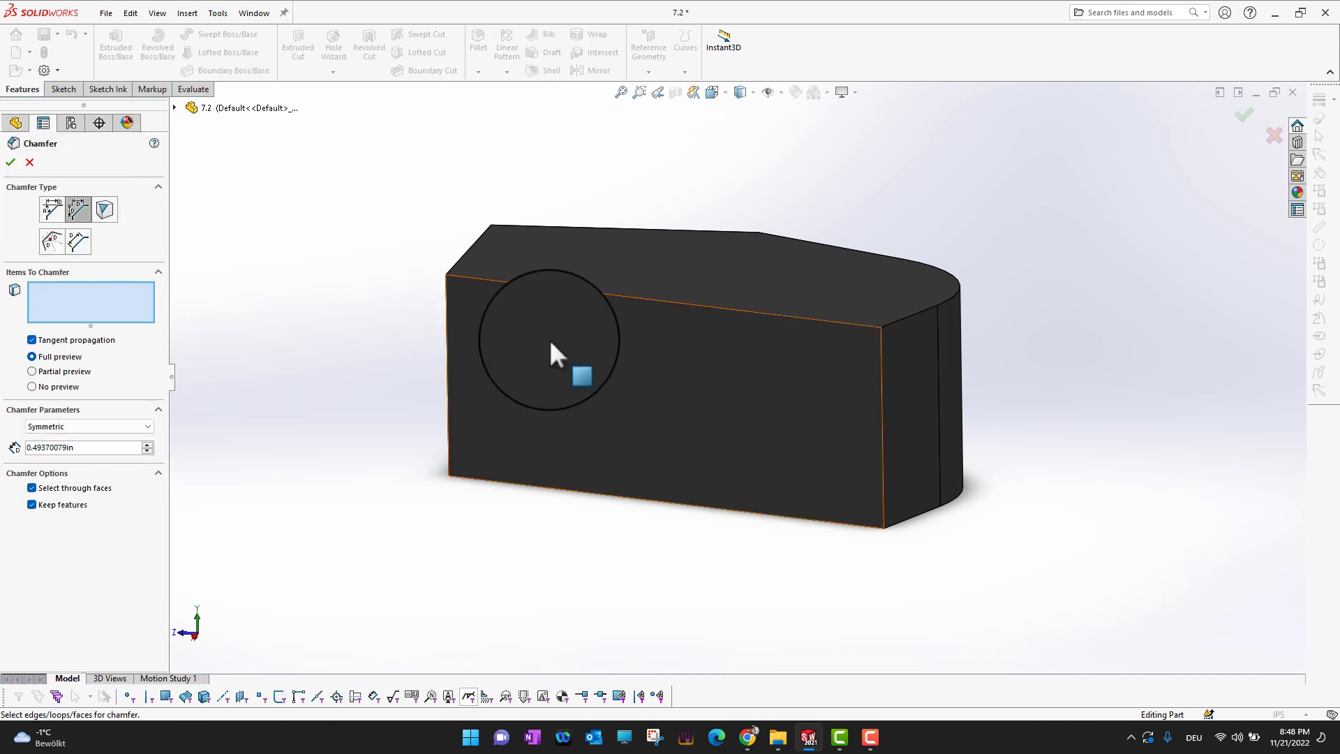
pyautogui.moveTo(1171, 400); pyautogui.dragTo(1161, 479, button='middle')
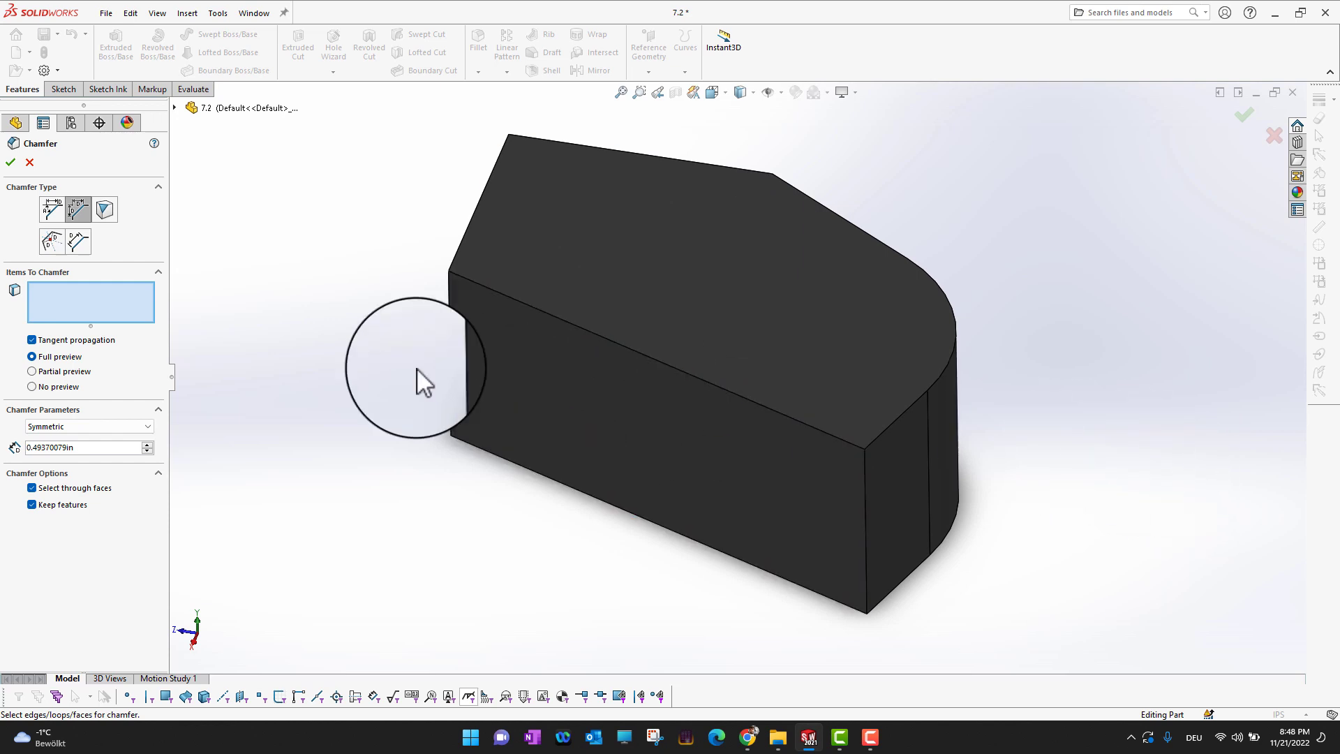
pyautogui.click(580, 325)
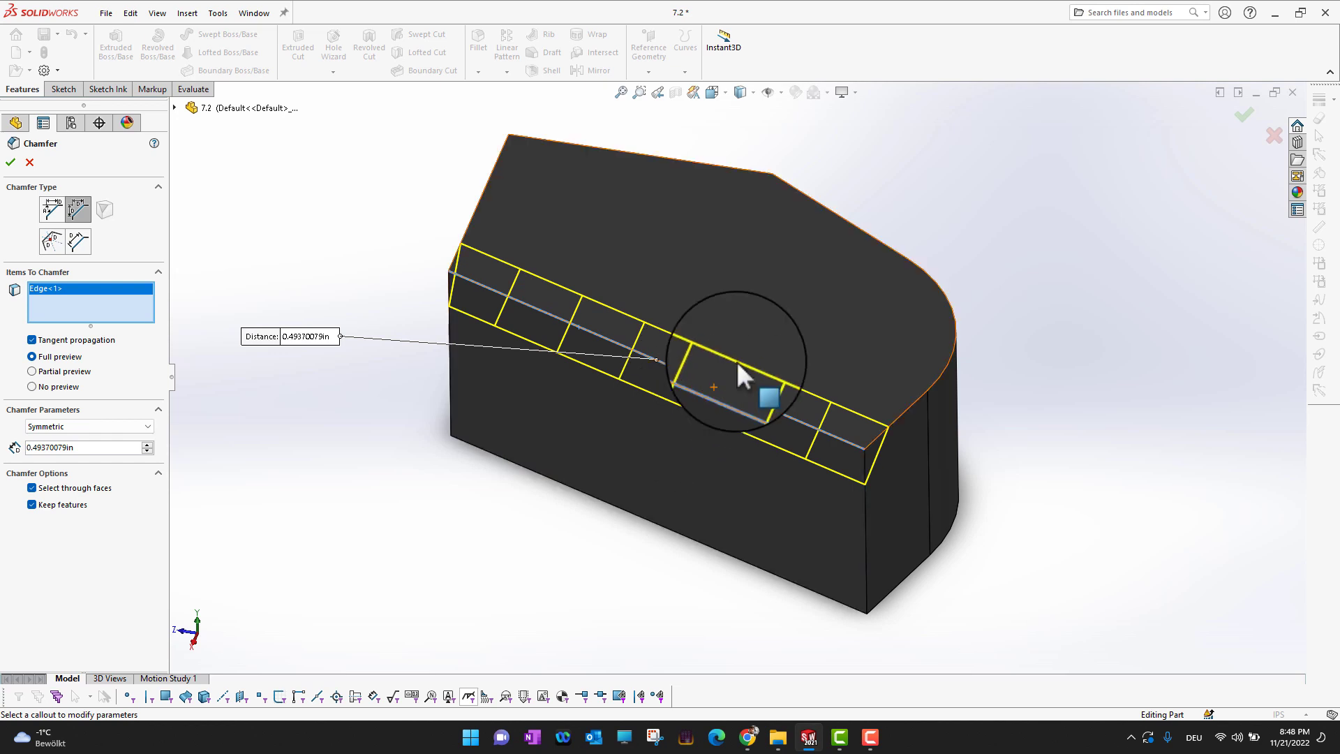
pyautogui.click(141, 429)
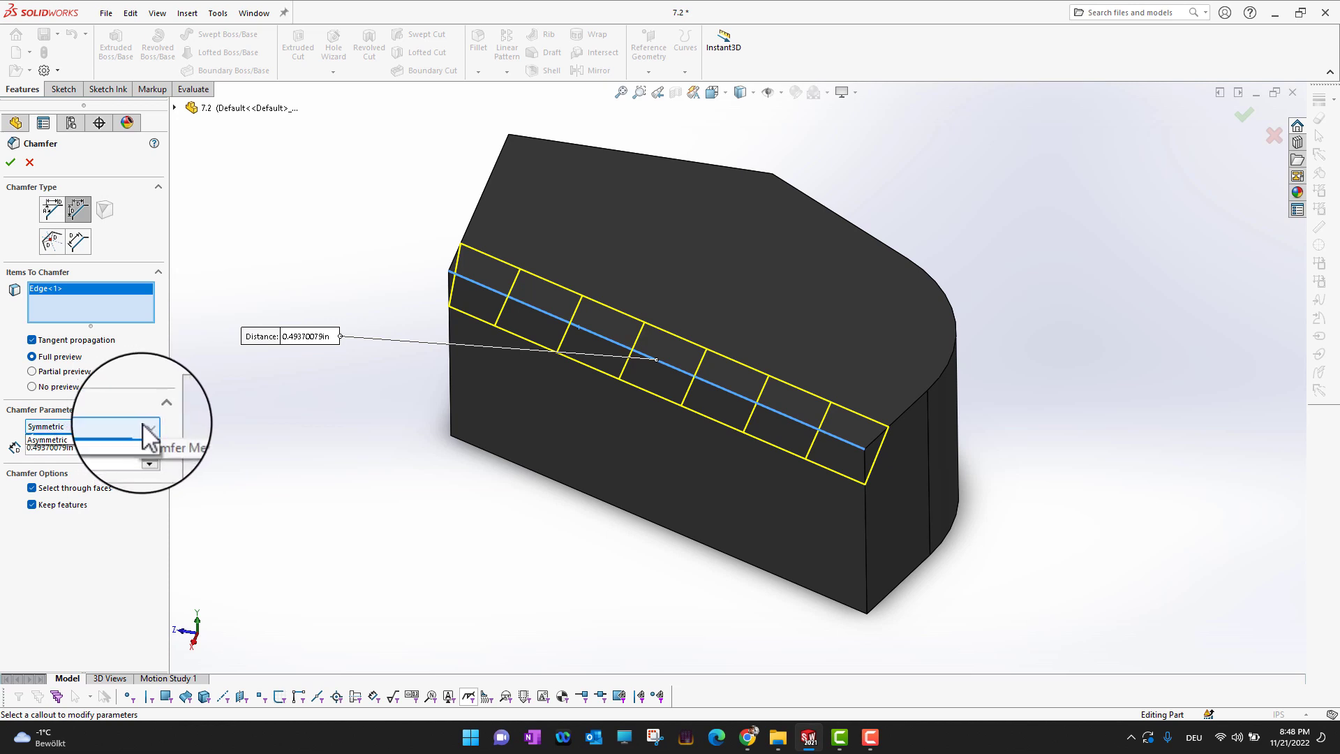
pyautogui.click(112, 448)
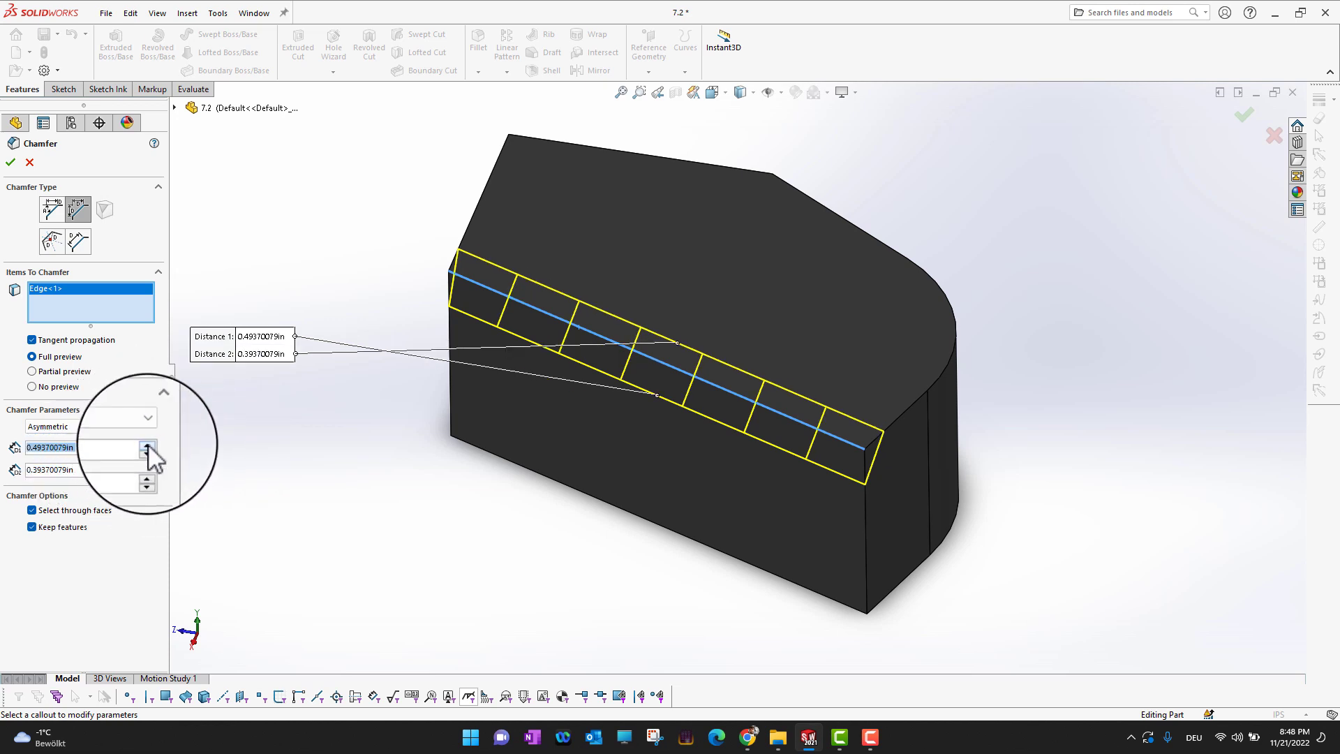
# - Set the asymmetric chamfer's Distance 1 to 1.19370079 in and Distance 2 to 0.29370079 in
pyautogui.click(147, 445)
pyautogui.click(147, 446)
pyautogui.click(148, 445)
pyautogui.click(147, 445)
pyautogui.click(147, 445)
pyautogui.click(148, 445)
pyautogui.click(147, 445)
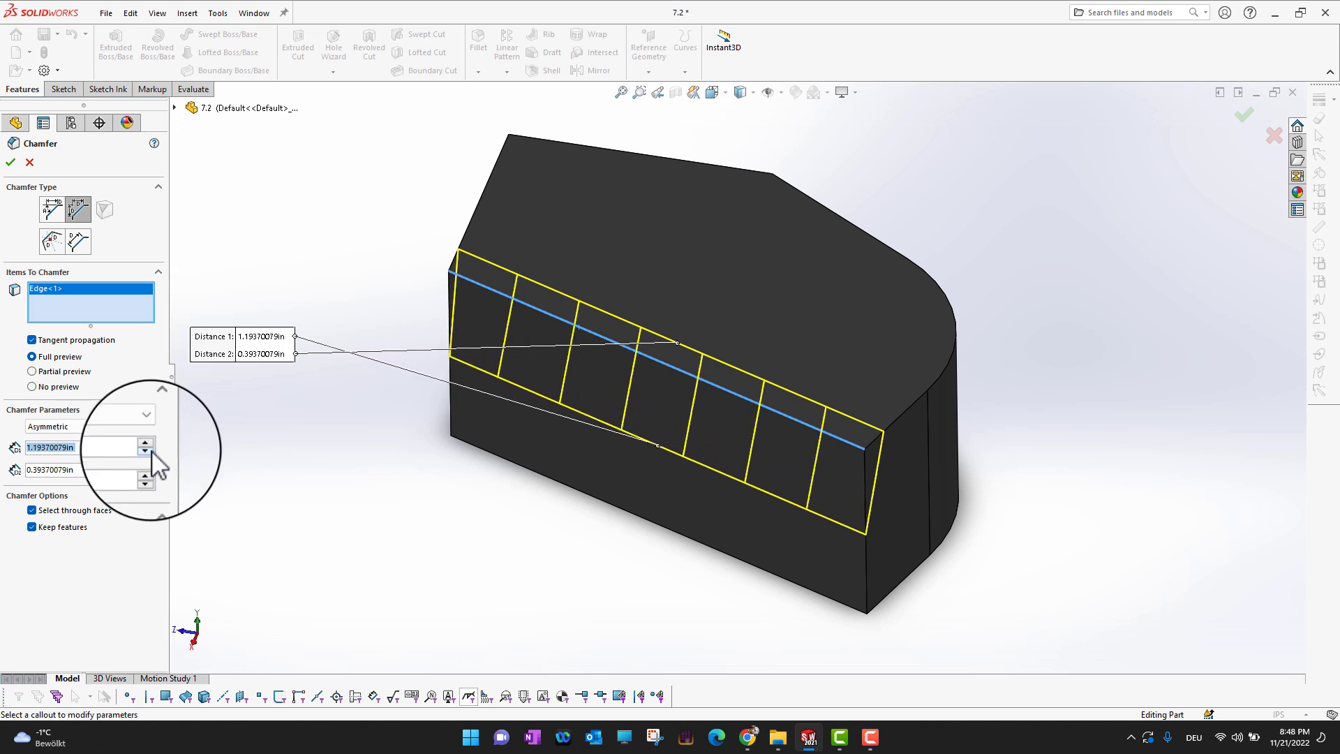
pyautogui.click(148, 474)
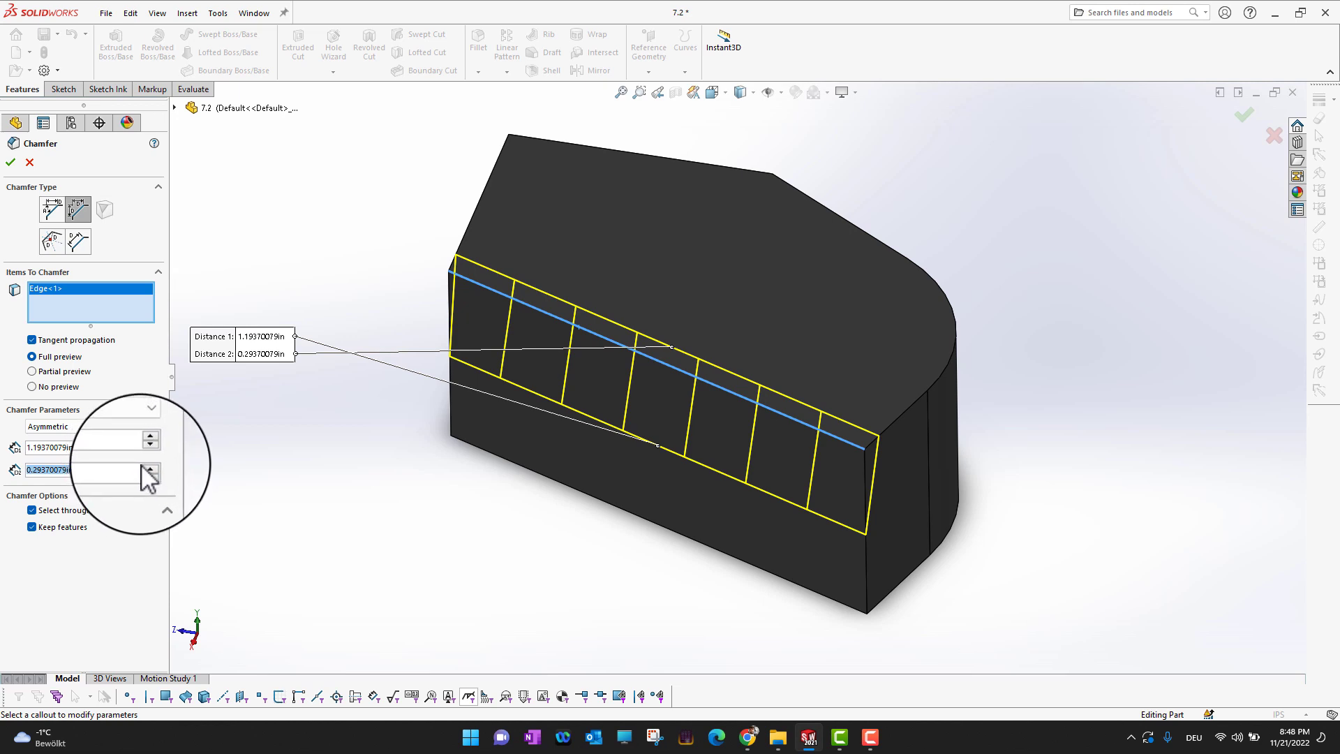
# - Reduce the asymmetric chamfer's Distance 1 to 0.59370079 in
pyautogui.click(148, 451)
pyautogui.click(147, 451)
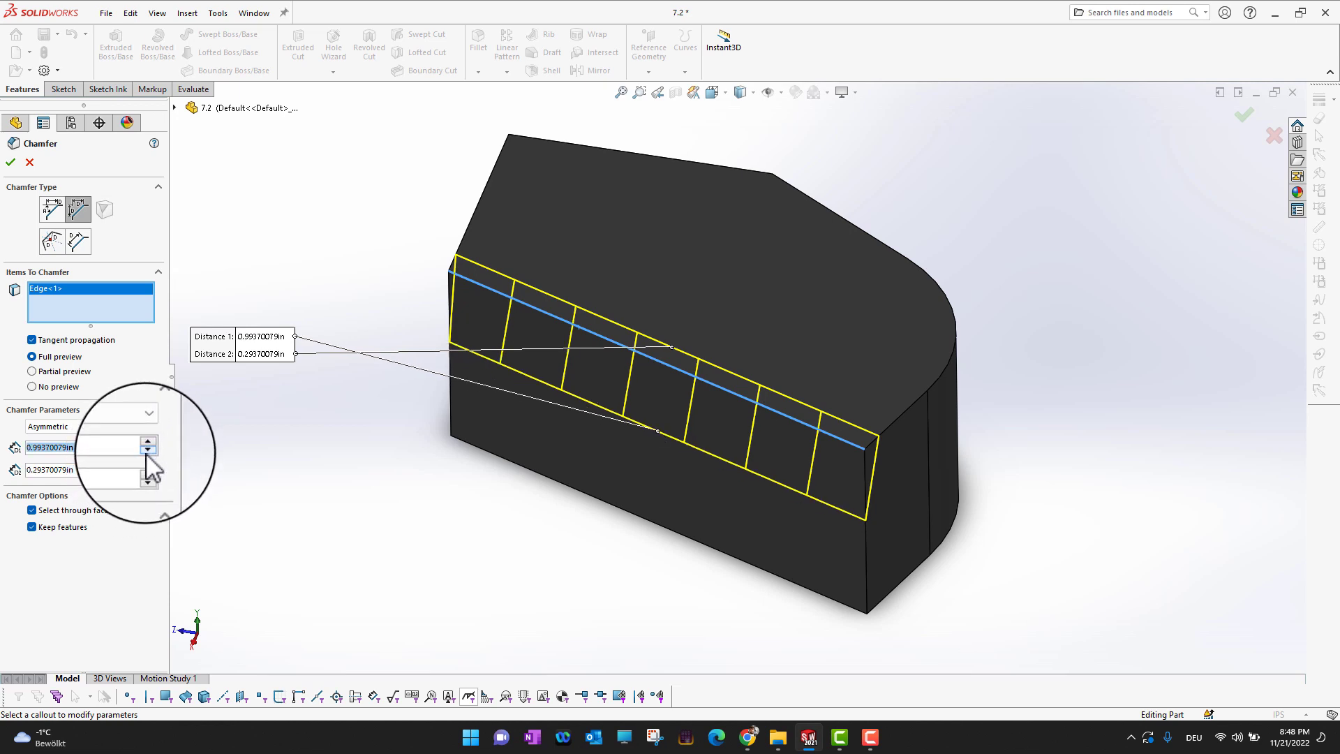
pyautogui.click(147, 451)
pyautogui.click(147, 451)
pyautogui.click(147, 451)
pyautogui.click(147, 451)
# - Increase the asymmetric chamfer's Distance 2 to 1.09370079 in and create the chamfer
pyautogui.click(146, 466)
pyautogui.click(146, 465)
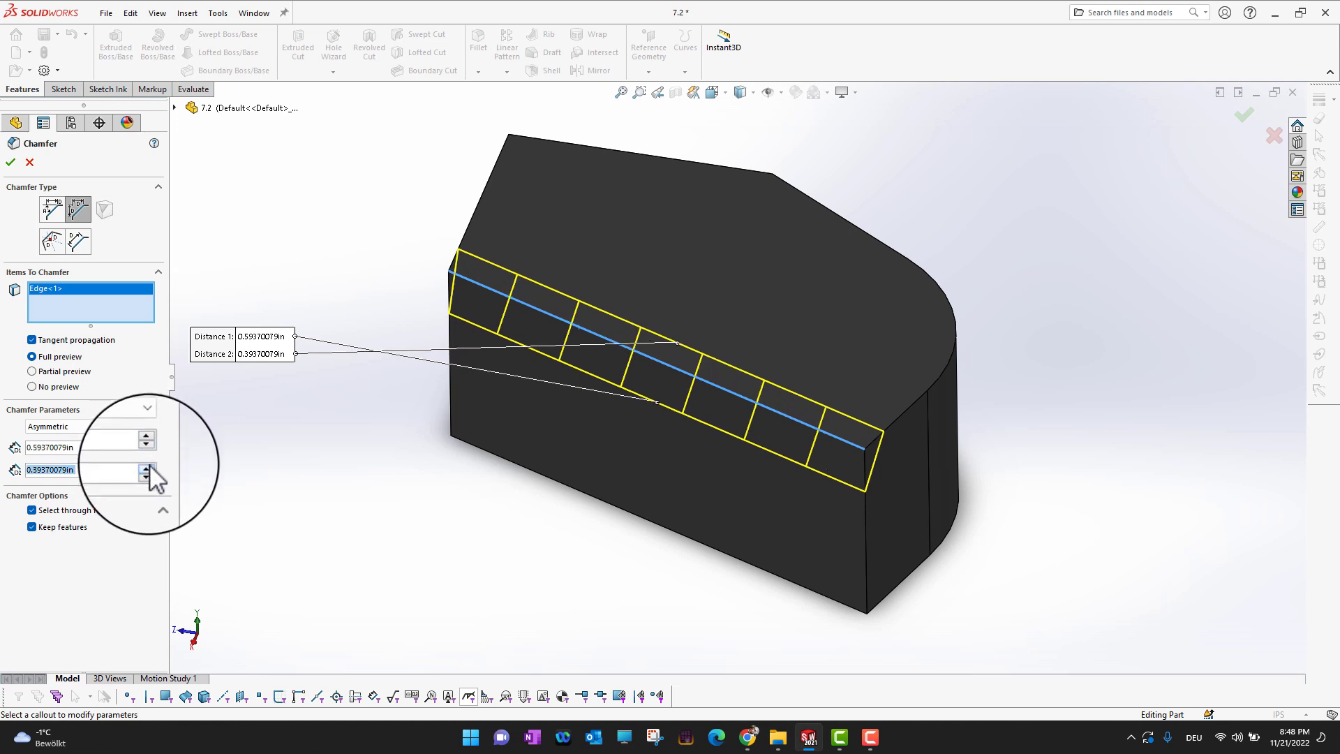
pyautogui.click(146, 465)
pyautogui.click(147, 466)
pyautogui.click(147, 465)
pyautogui.click(146, 466)
pyautogui.click(147, 466)
pyautogui.click(146, 466)
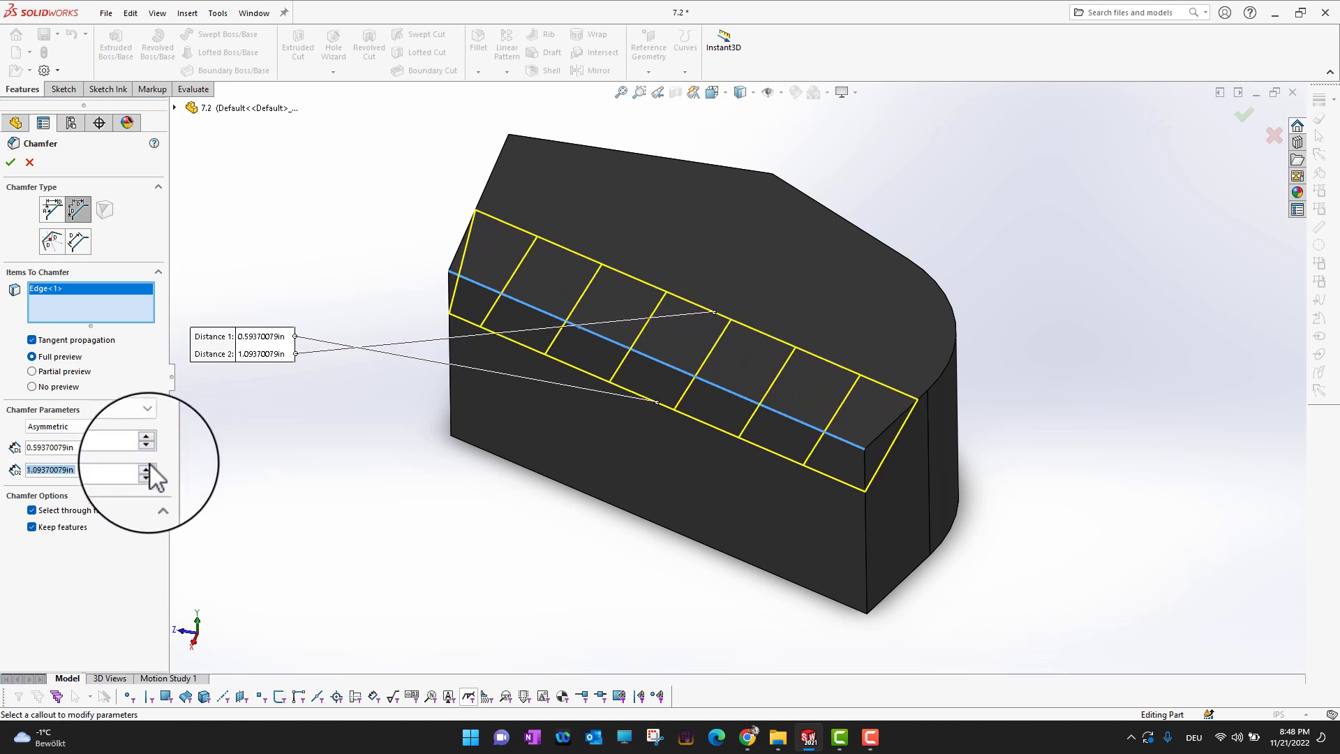
pyautogui.click(10, 162)
pyautogui.moveTo(1023, 578); pyautogui.dragTo(1074, 532, button='middle')
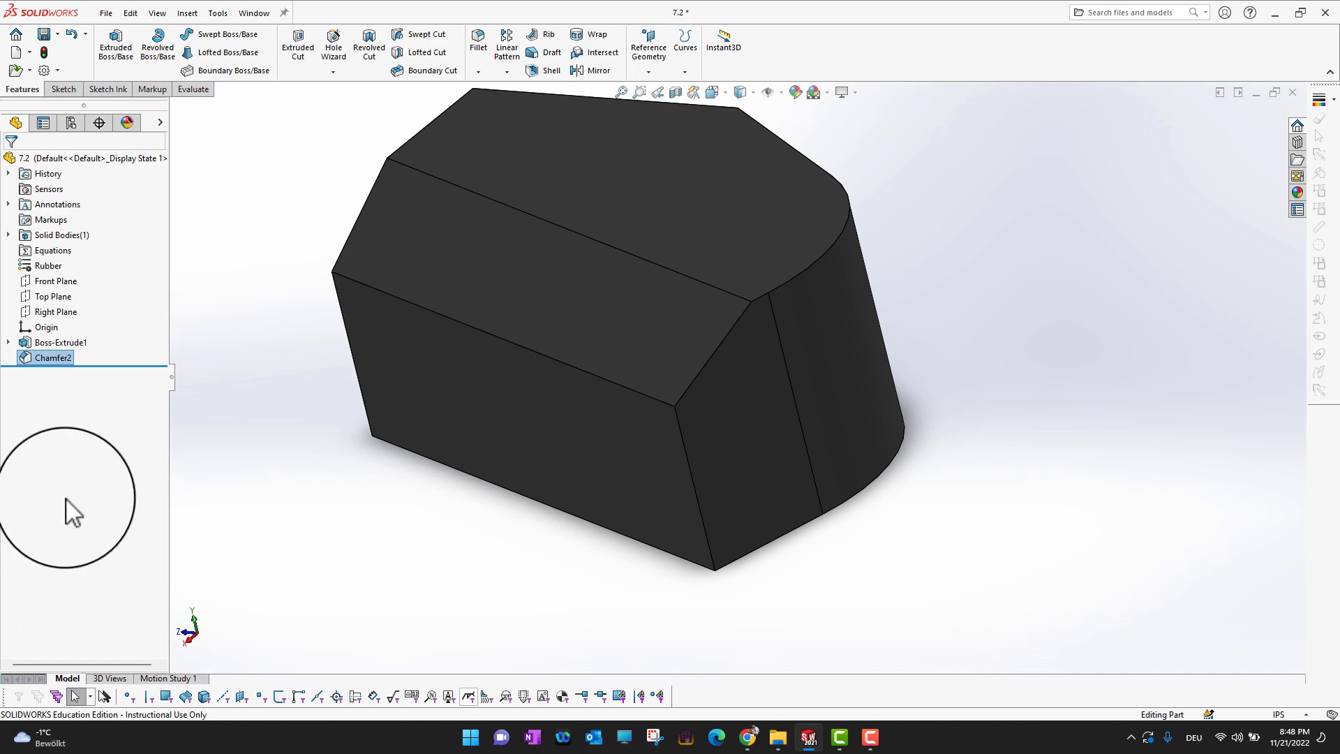
# - Delete the asymmetric chamfer feature from the part
pyautogui.rightClick(53, 357)
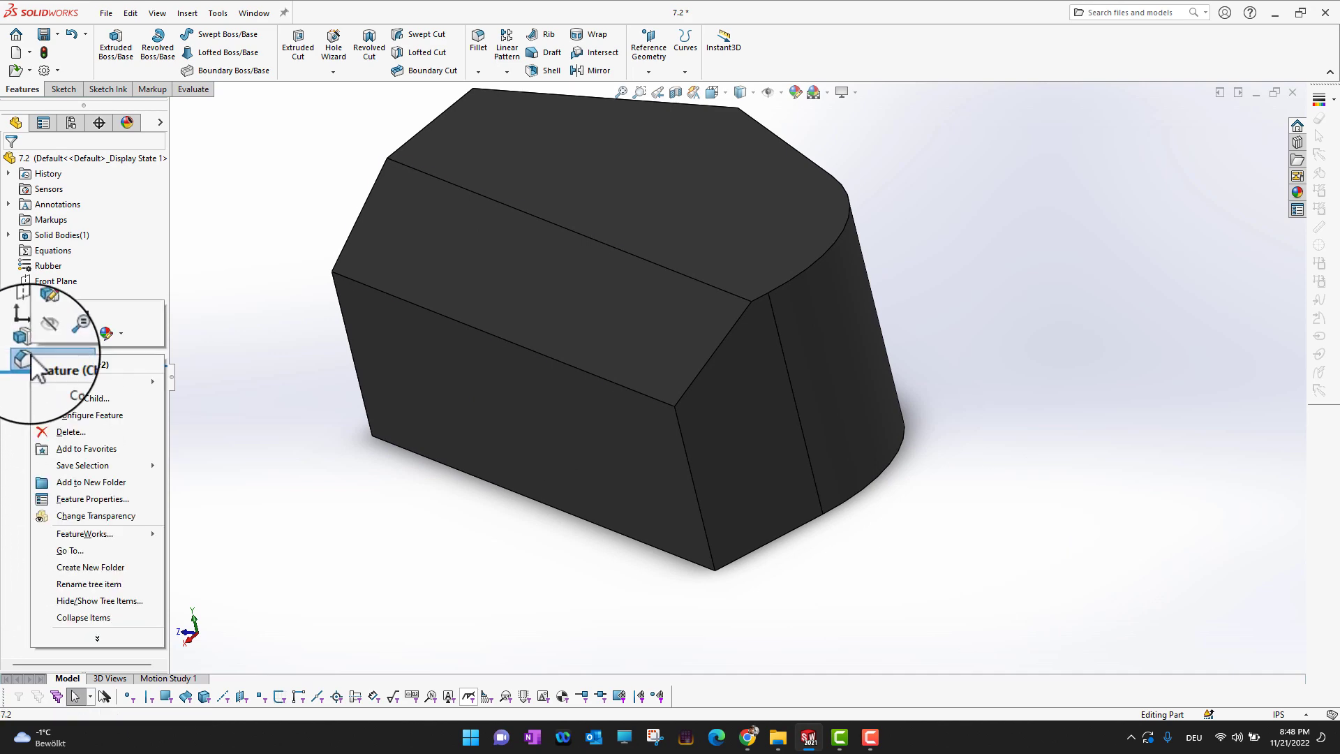
pyautogui.click(66, 435)
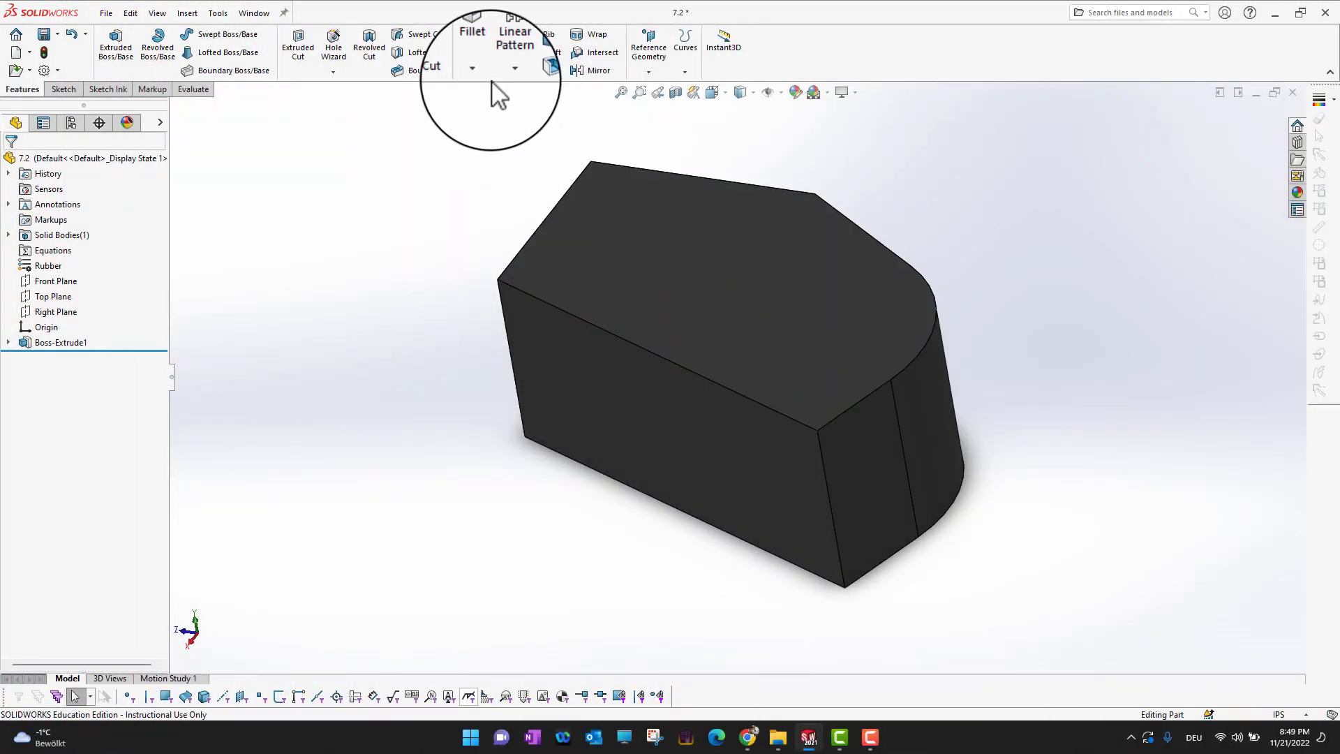
# - Start a Vertex chamfer and select the upper corner vertex at the block's flat end
pyautogui.click(481, 73)
pyautogui.click(492, 99)
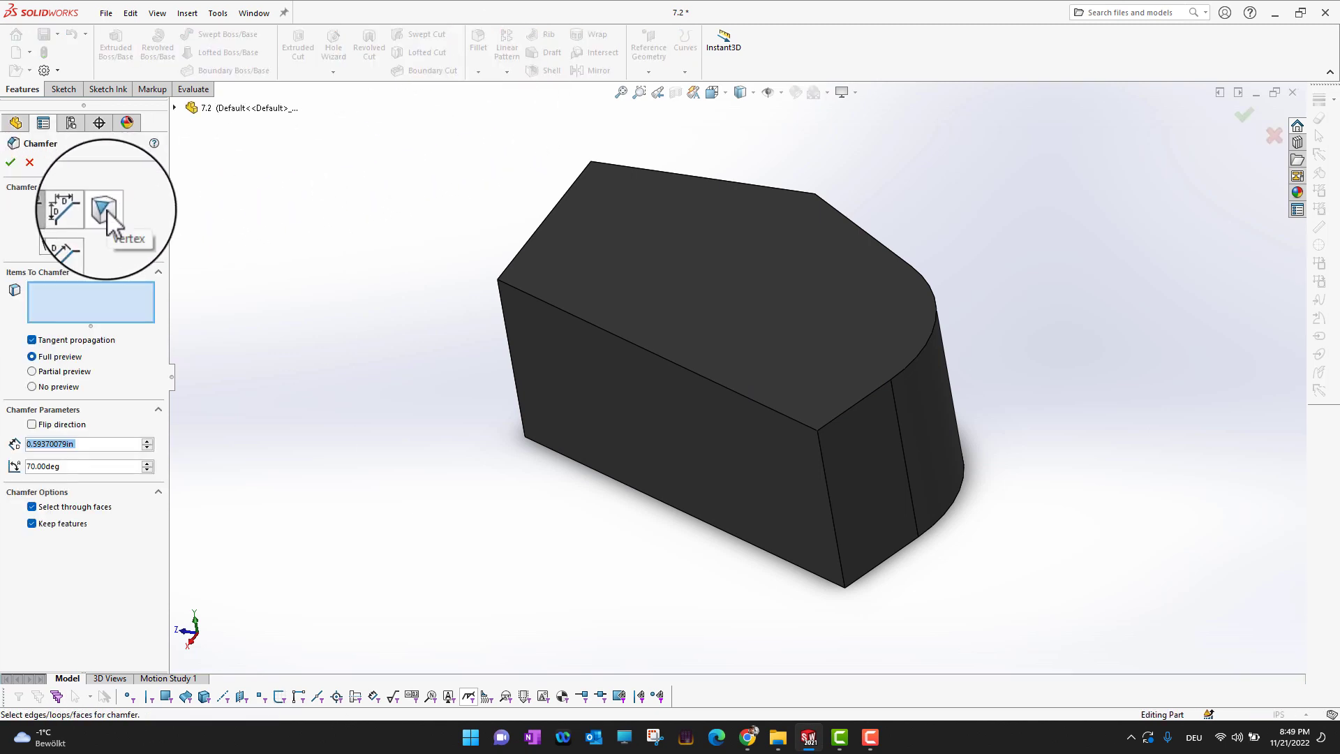
pyautogui.click(105, 209)
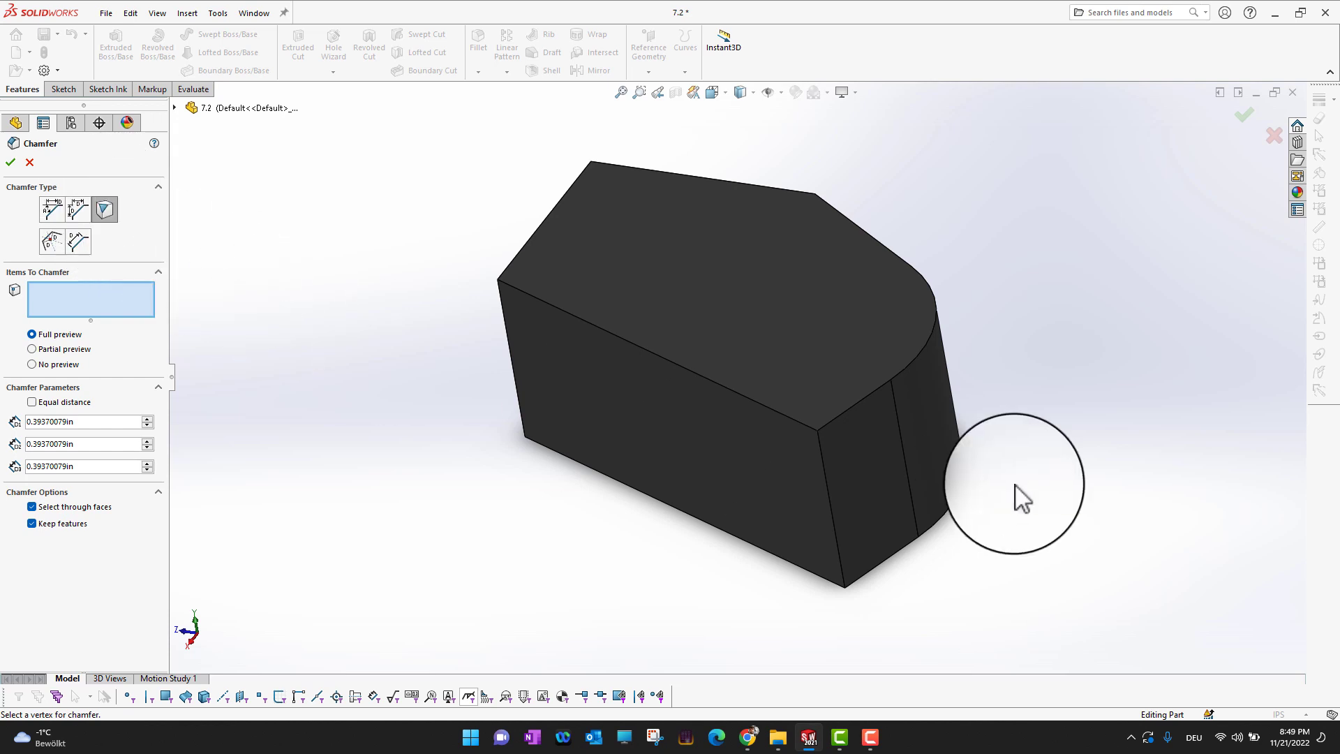
pyautogui.moveTo(970, 556); pyautogui.dragTo(811, 635, button='middle')
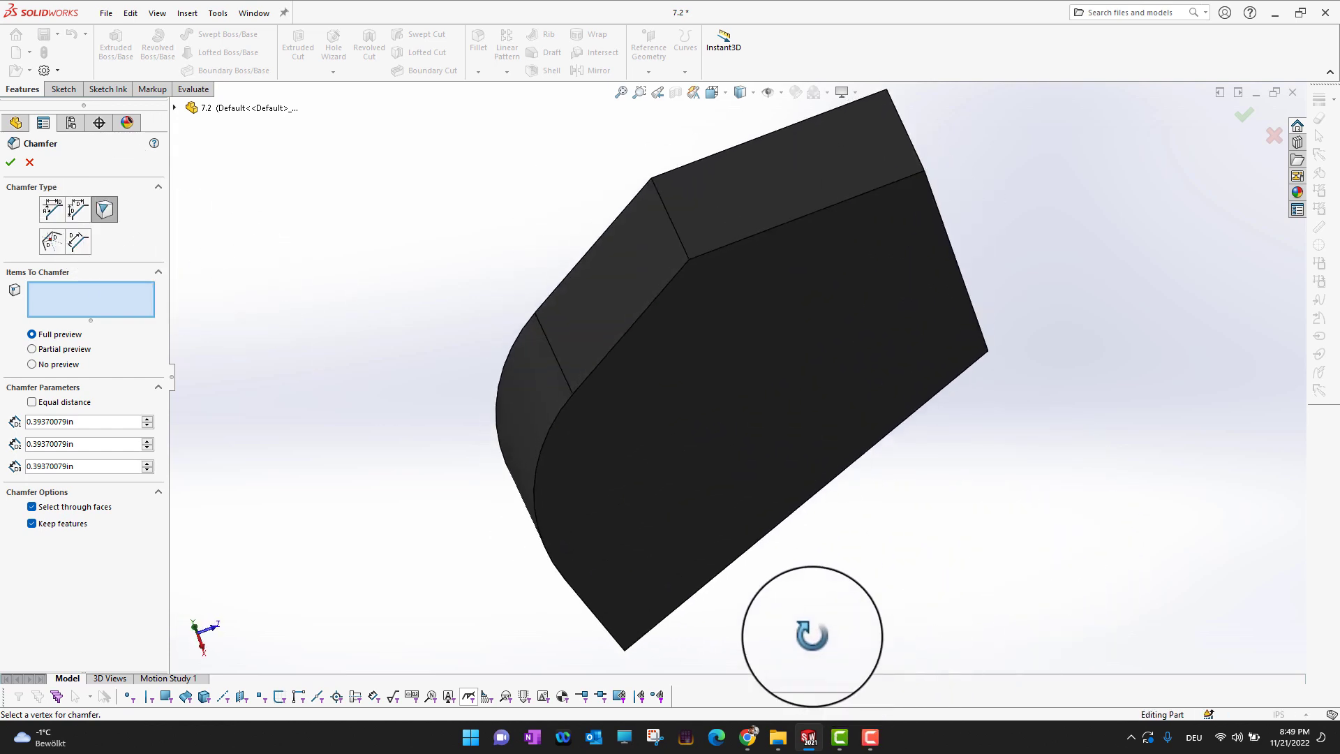
pyautogui.moveTo(1067, 286); pyautogui.dragTo(947, 347, button='middle')
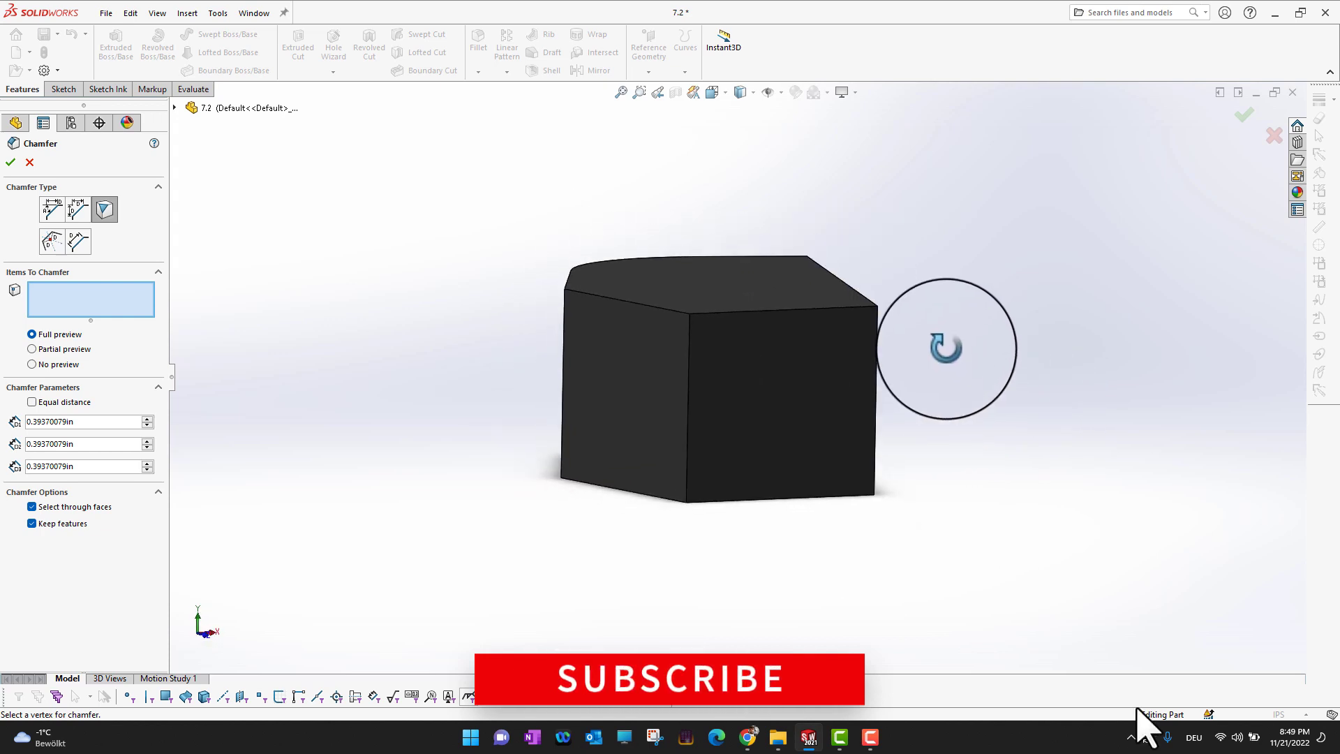
pyautogui.click(690, 314)
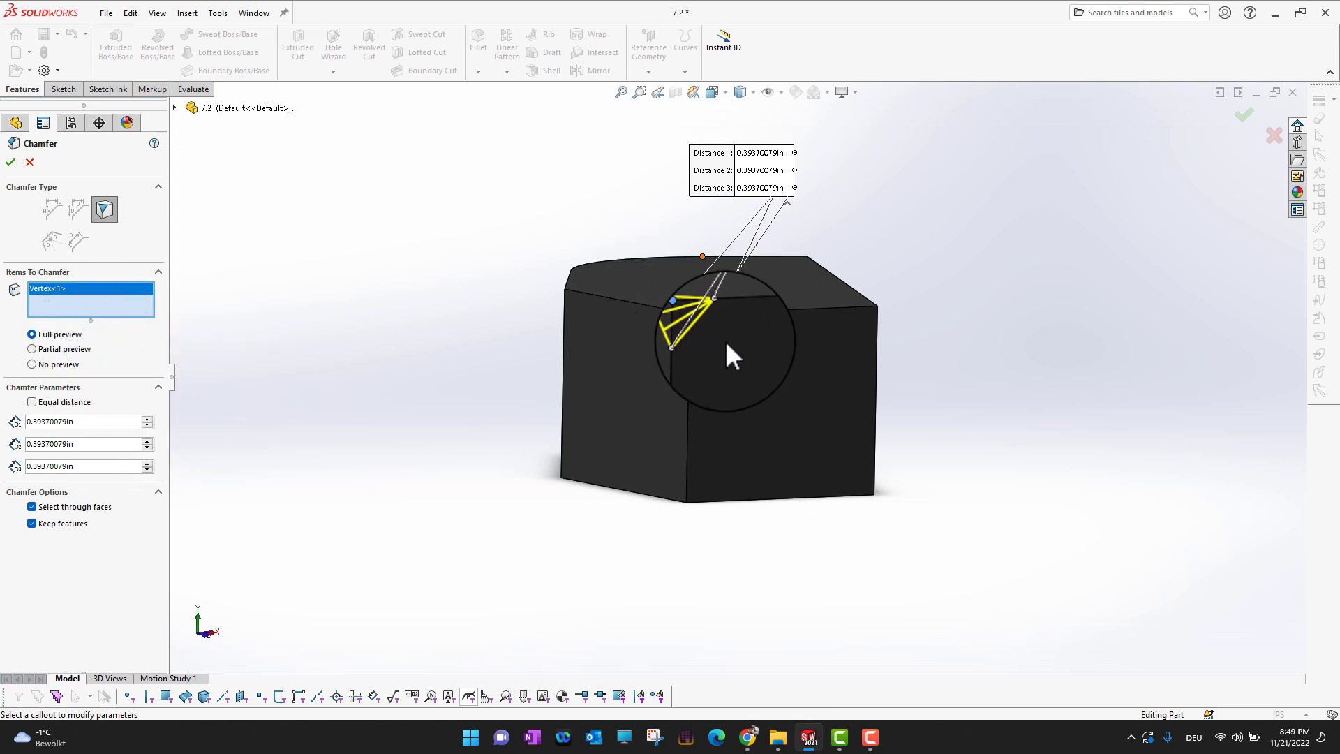
# - Set the vertex chamfer's Distance 1 to 0.49370079 in, Distance 2 to 0.79370079 in and Distance 3 to 0.49370079 in, and create it
pyautogui.click(145, 419)
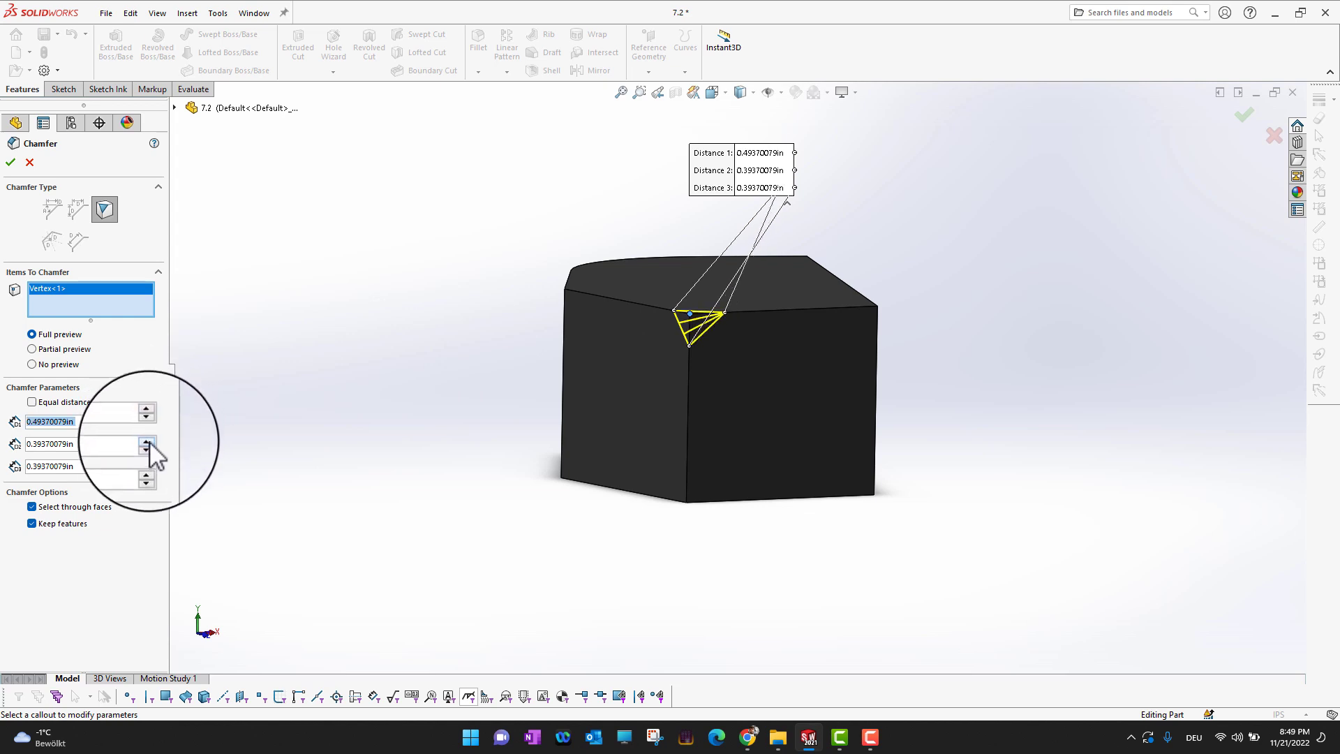
pyautogui.click(146, 441)
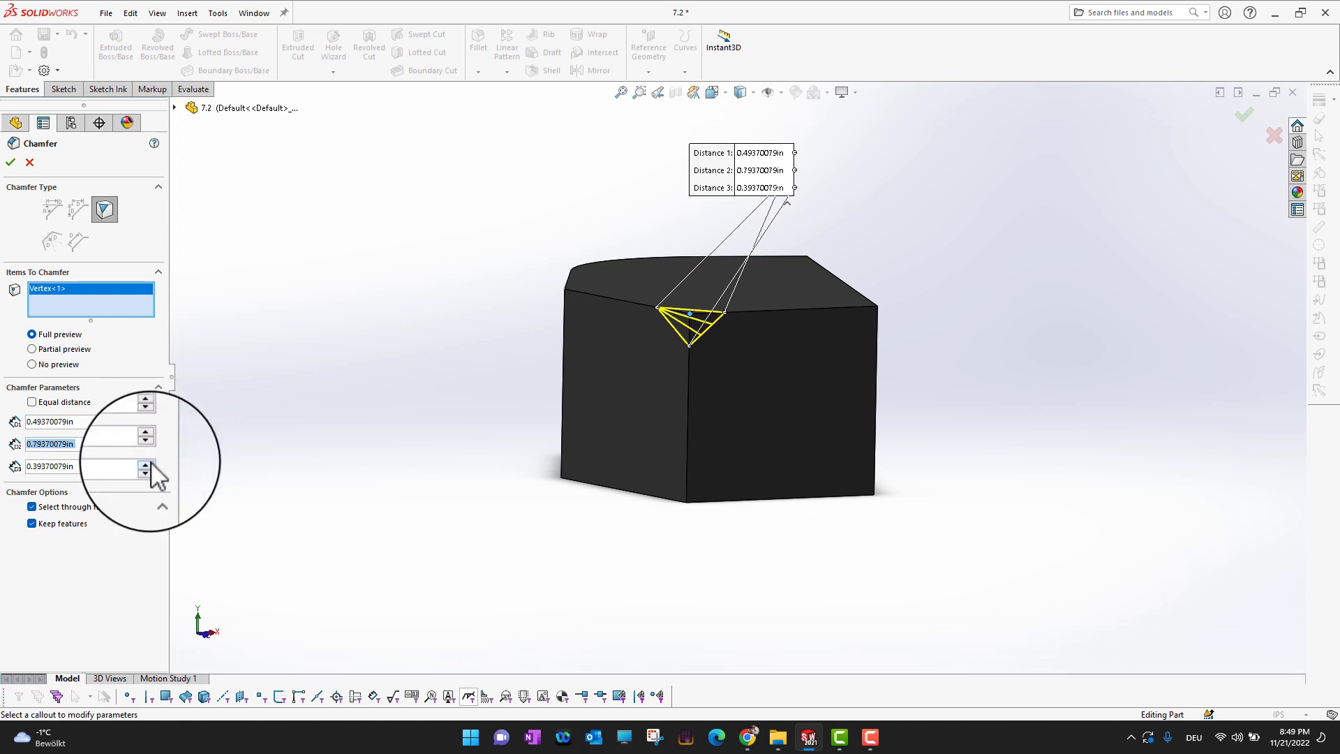
pyautogui.click(147, 470)
pyautogui.click(147, 469)
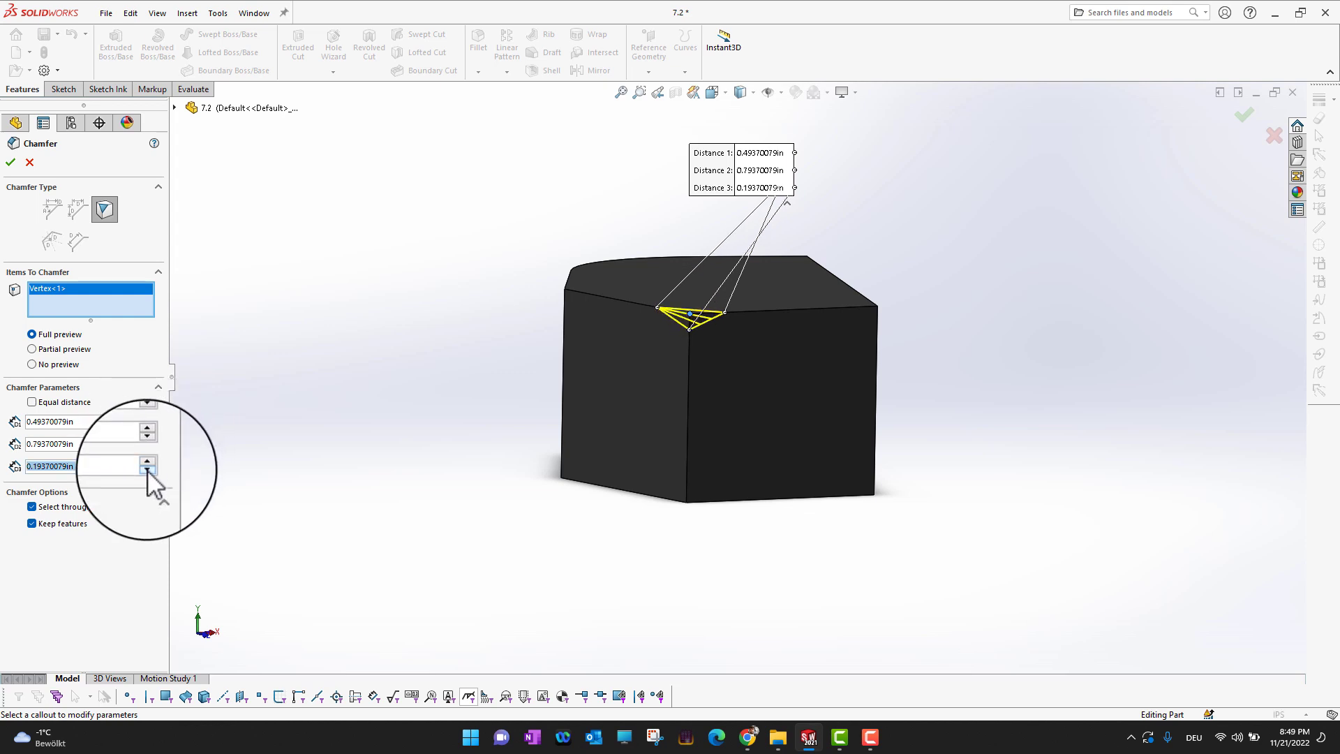
pyautogui.click(147, 463)
pyautogui.click(148, 463)
pyautogui.click(147, 463)
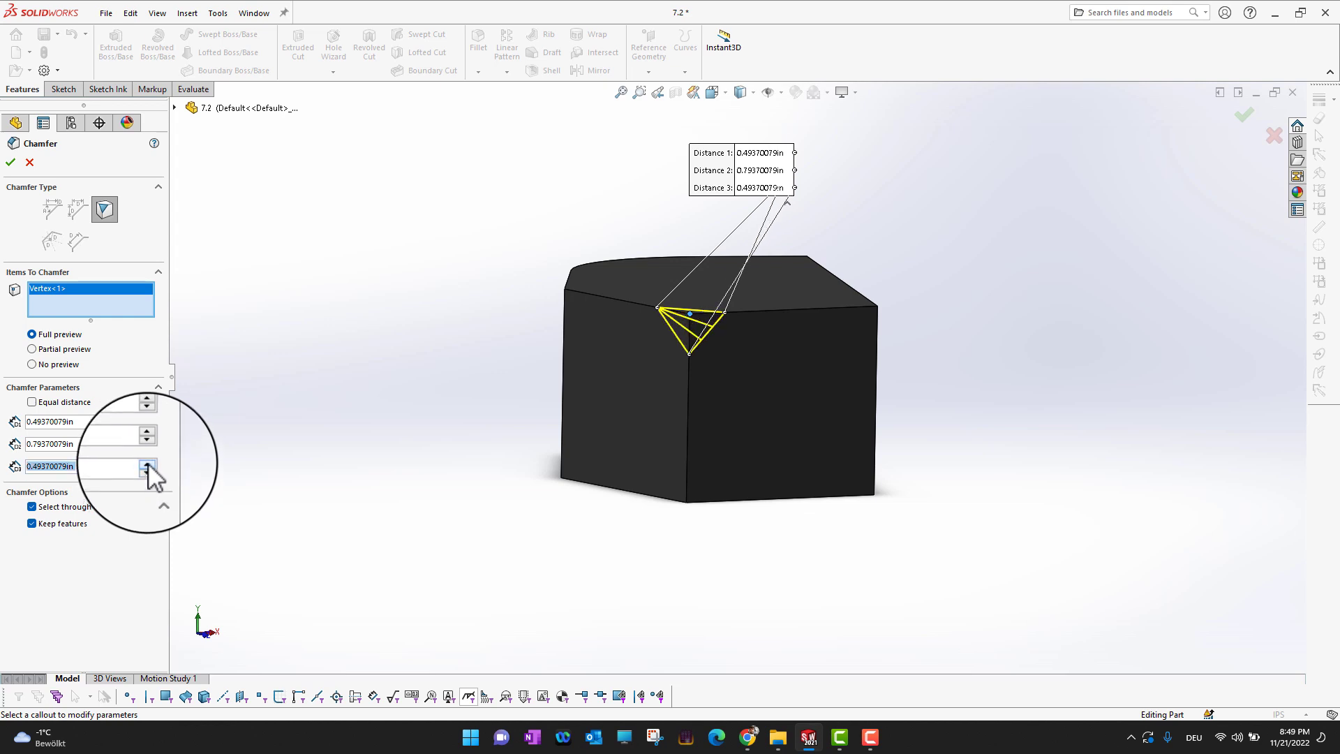
pyautogui.click(18, 166)
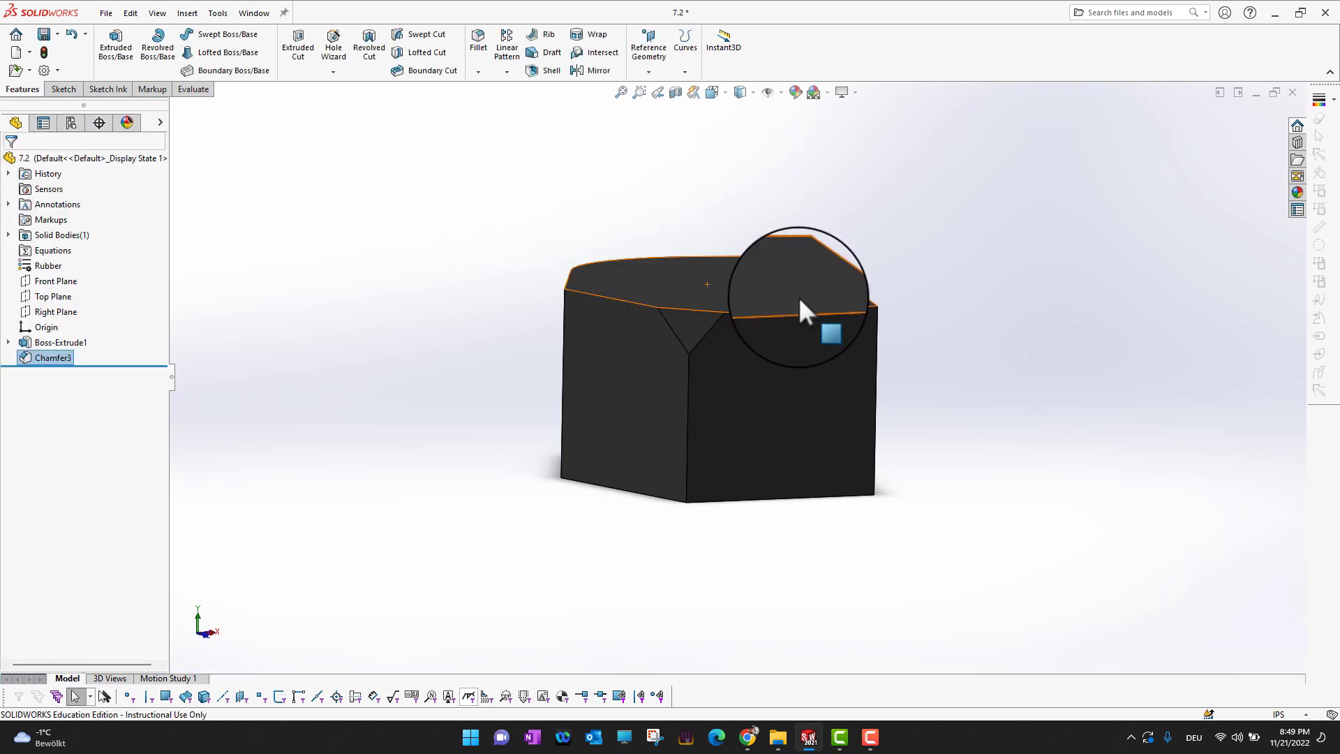
# - Start an Offset Face chamfer and select the vertical edge between the block's end face and its long straight side
pyautogui.moveTo(798, 295); pyautogui.dragTo(986, 291, button='middle')
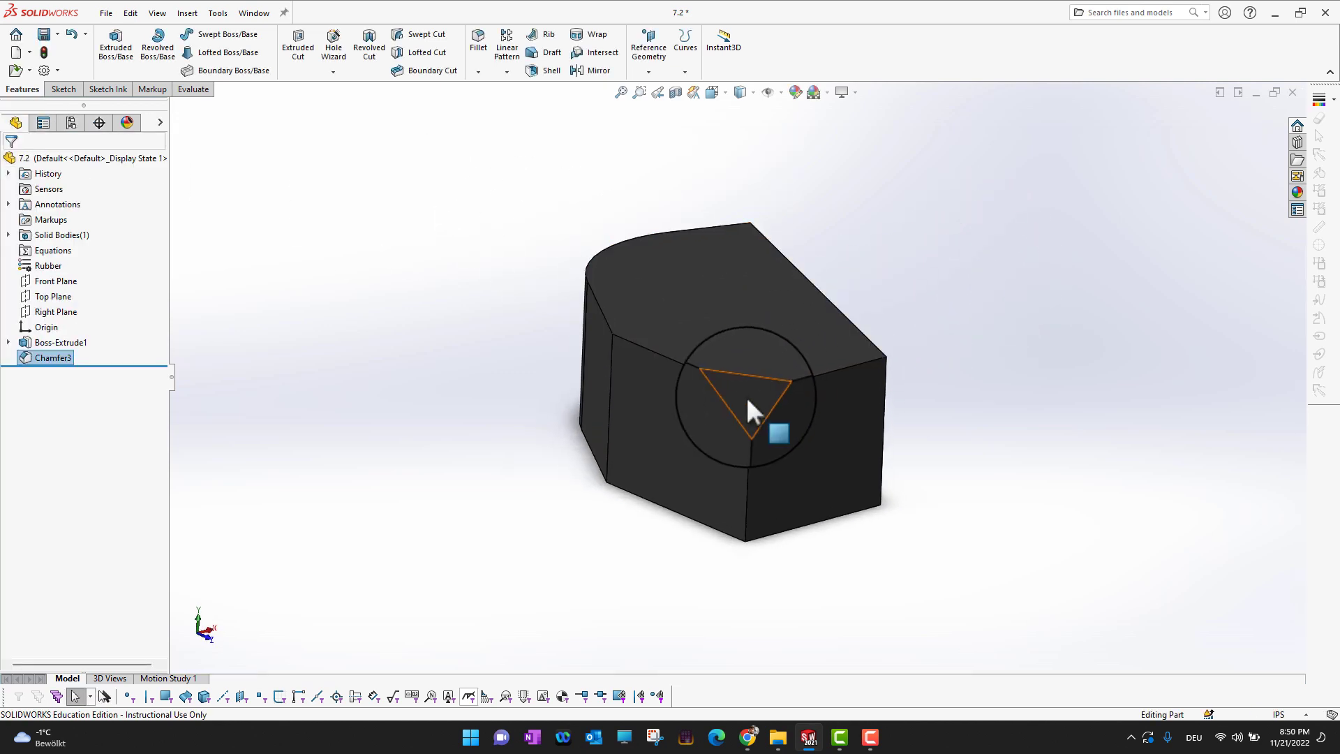
pyautogui.moveTo(1005, 545); pyautogui.dragTo(936, 469, button='middle')
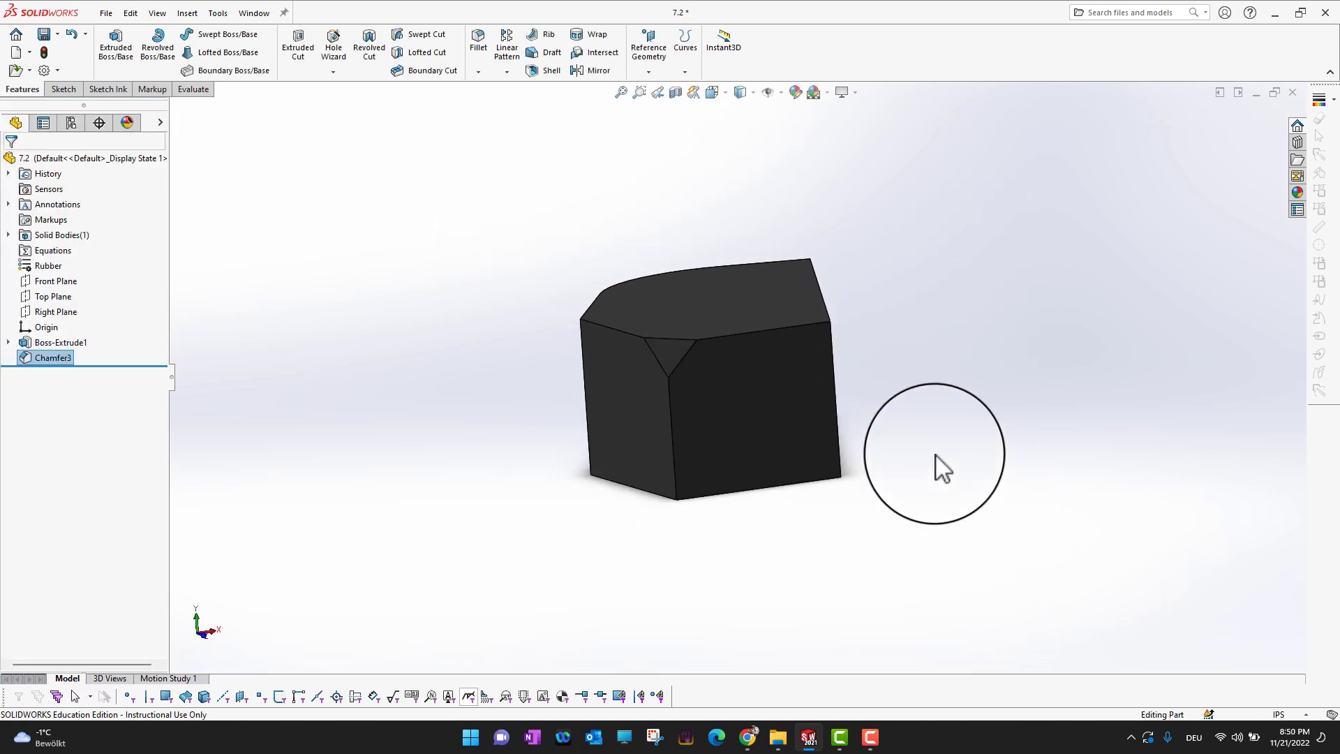
pyautogui.moveTo(667, 349); pyautogui.dragTo(1062, 434, button='middle')
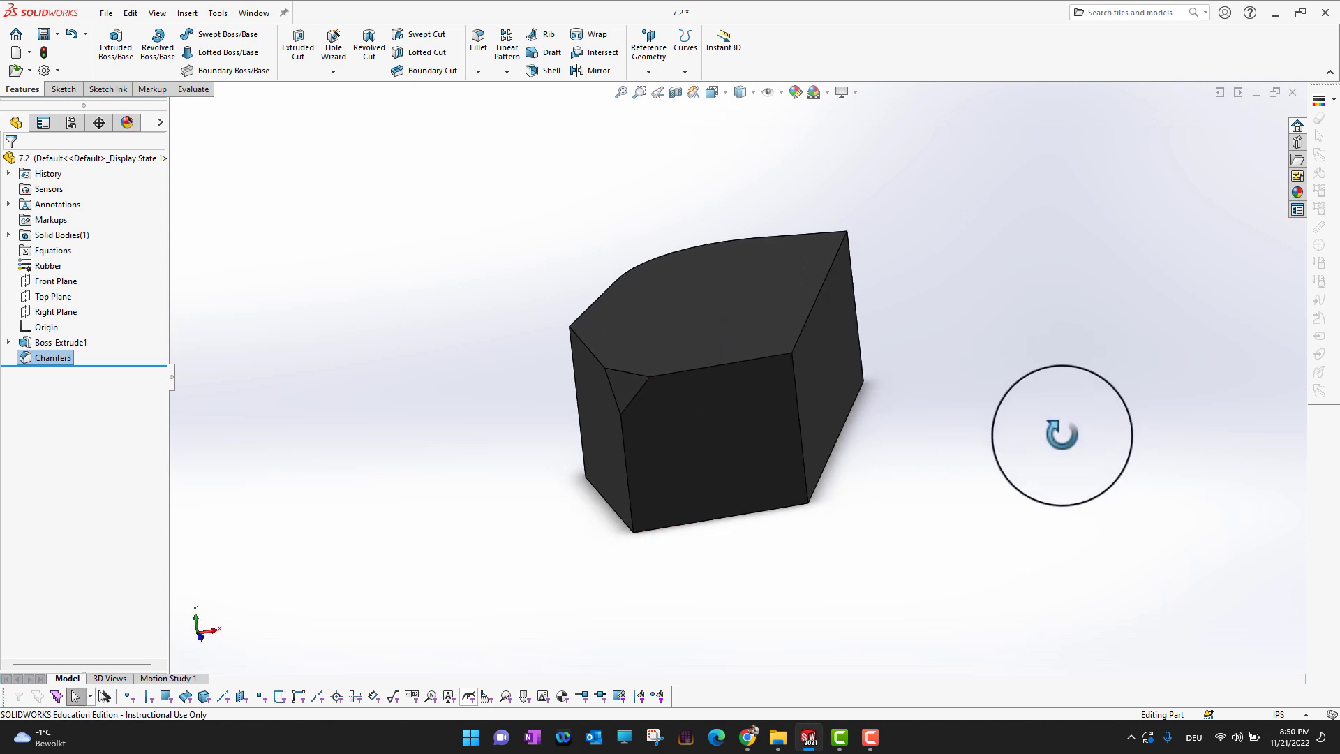
pyautogui.click(479, 71)
pyautogui.click(492, 120)
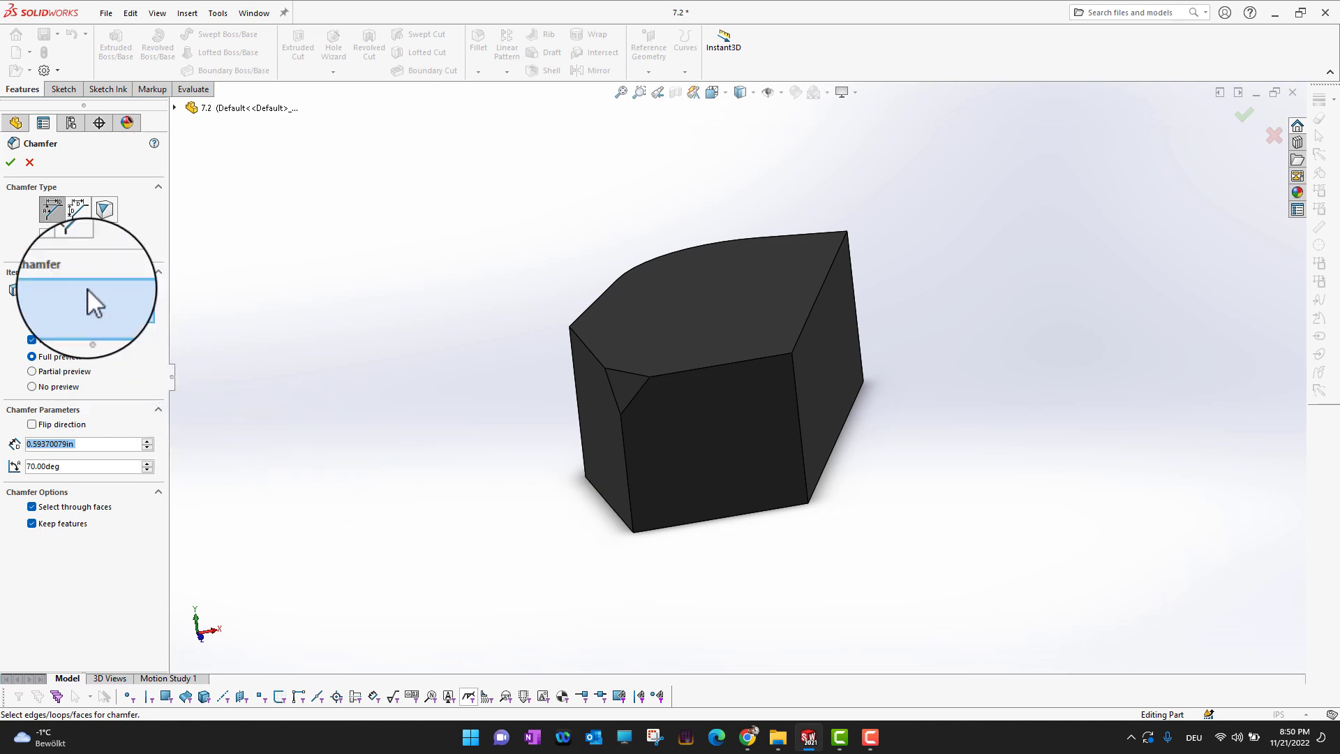
pyautogui.click(56, 248)
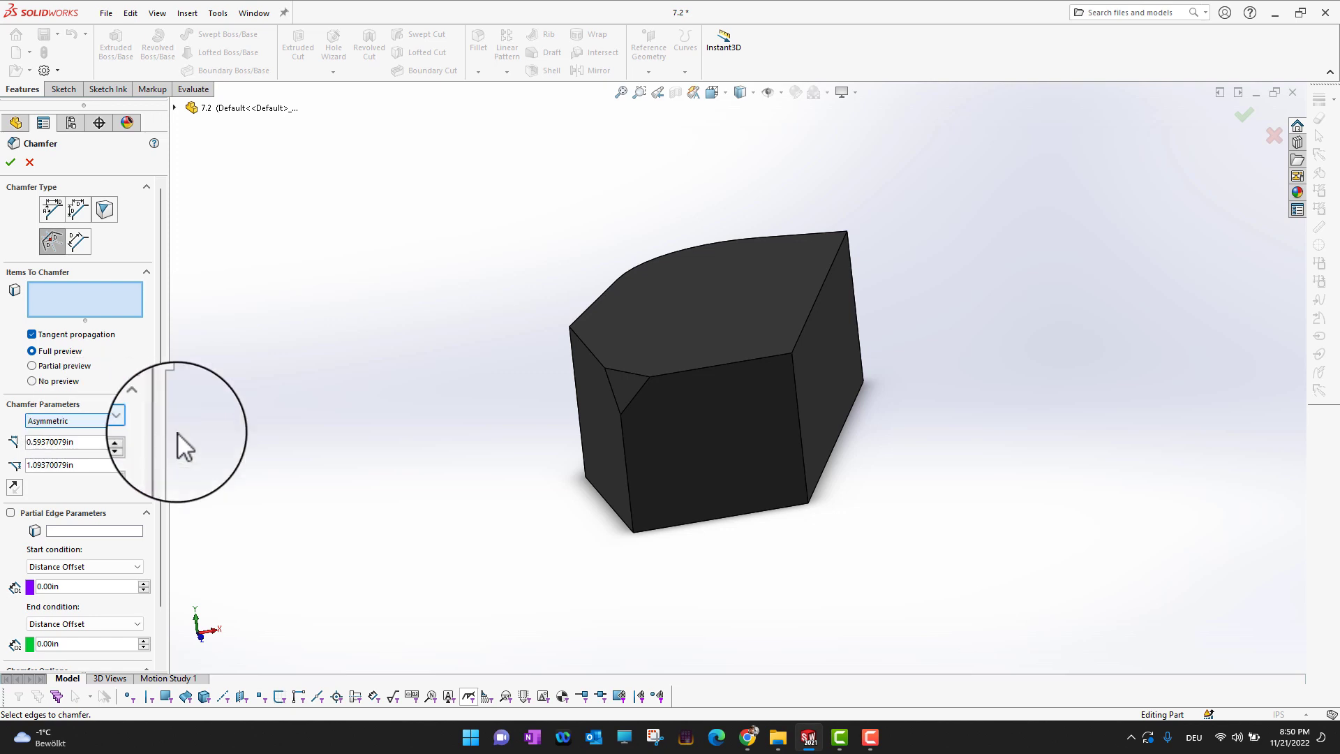
pyautogui.click(798, 419)
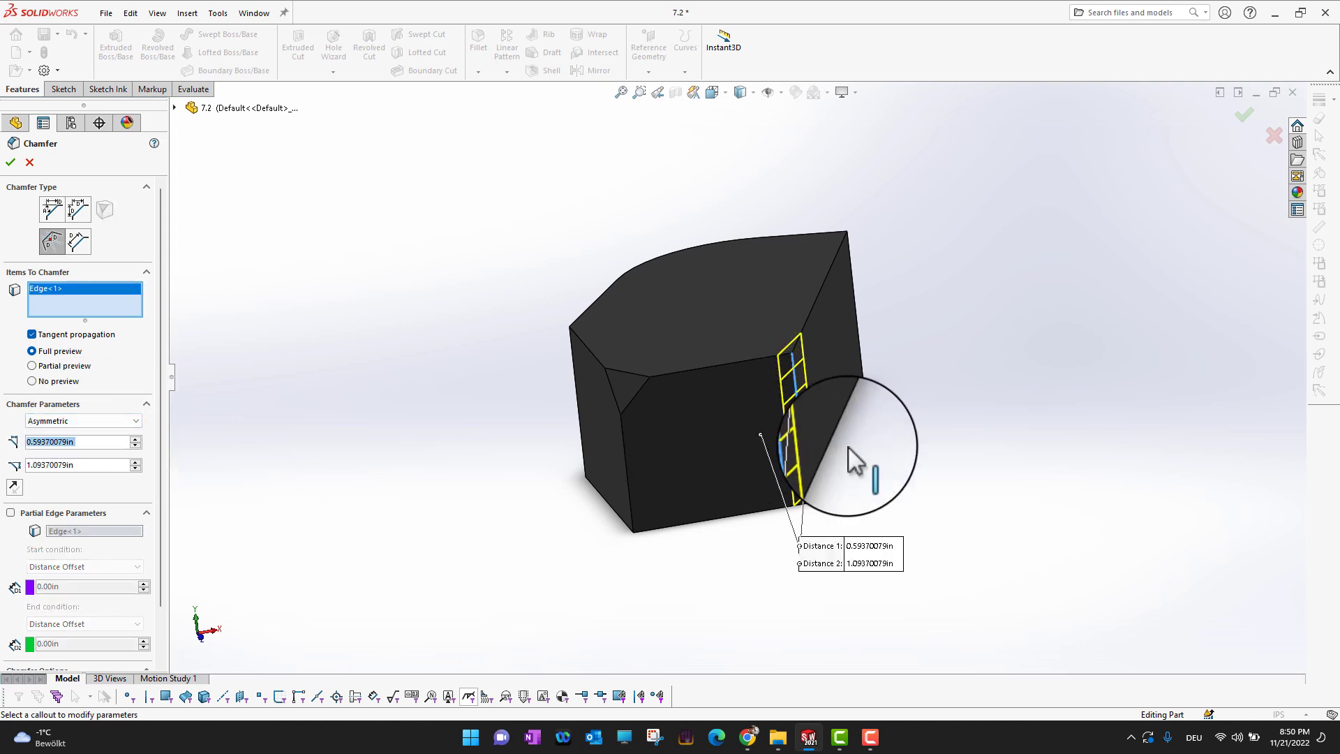
# - Switch the Offset Face chamfer to Symmetric and add the long straight side face and the flat end face to its items
pyautogui.moveTo(1003, 514); pyautogui.dragTo(929, 531, button='middle')
pyautogui.click(92, 422)
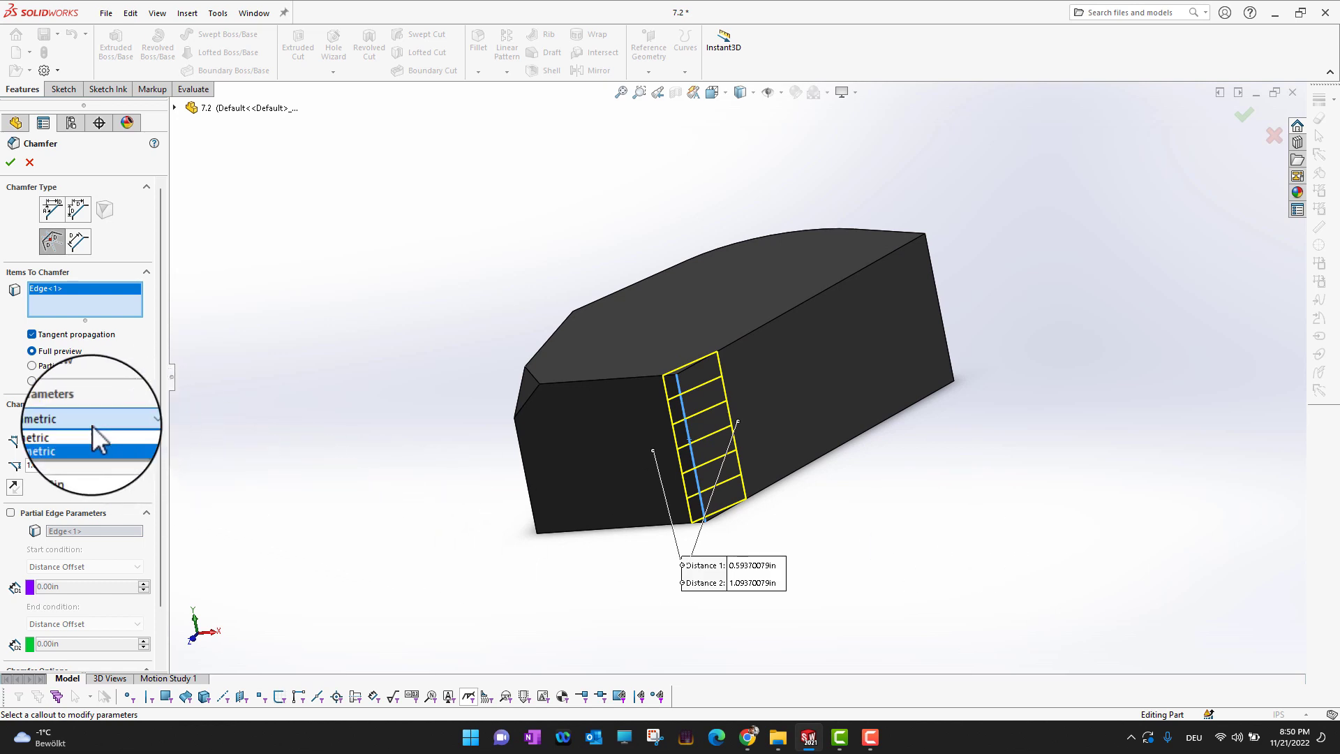
pyautogui.click(87, 429)
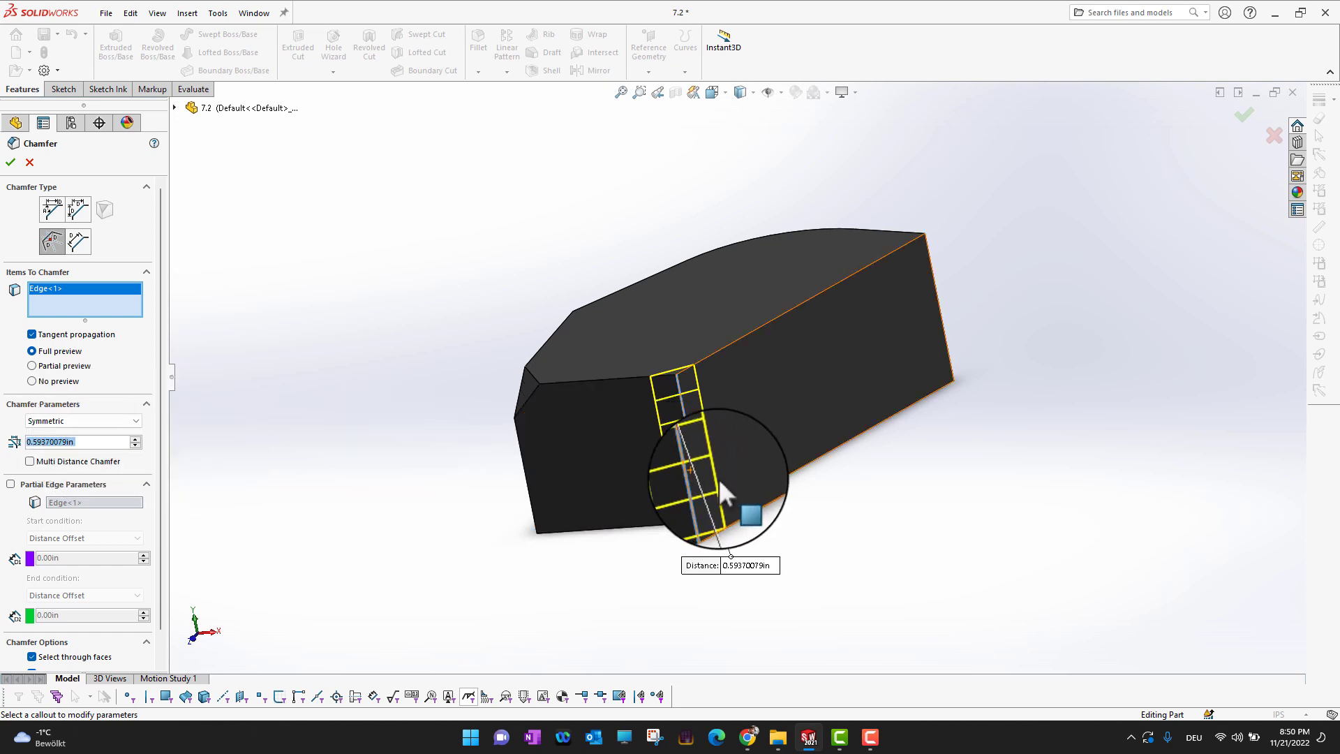
pyautogui.click(820, 401)
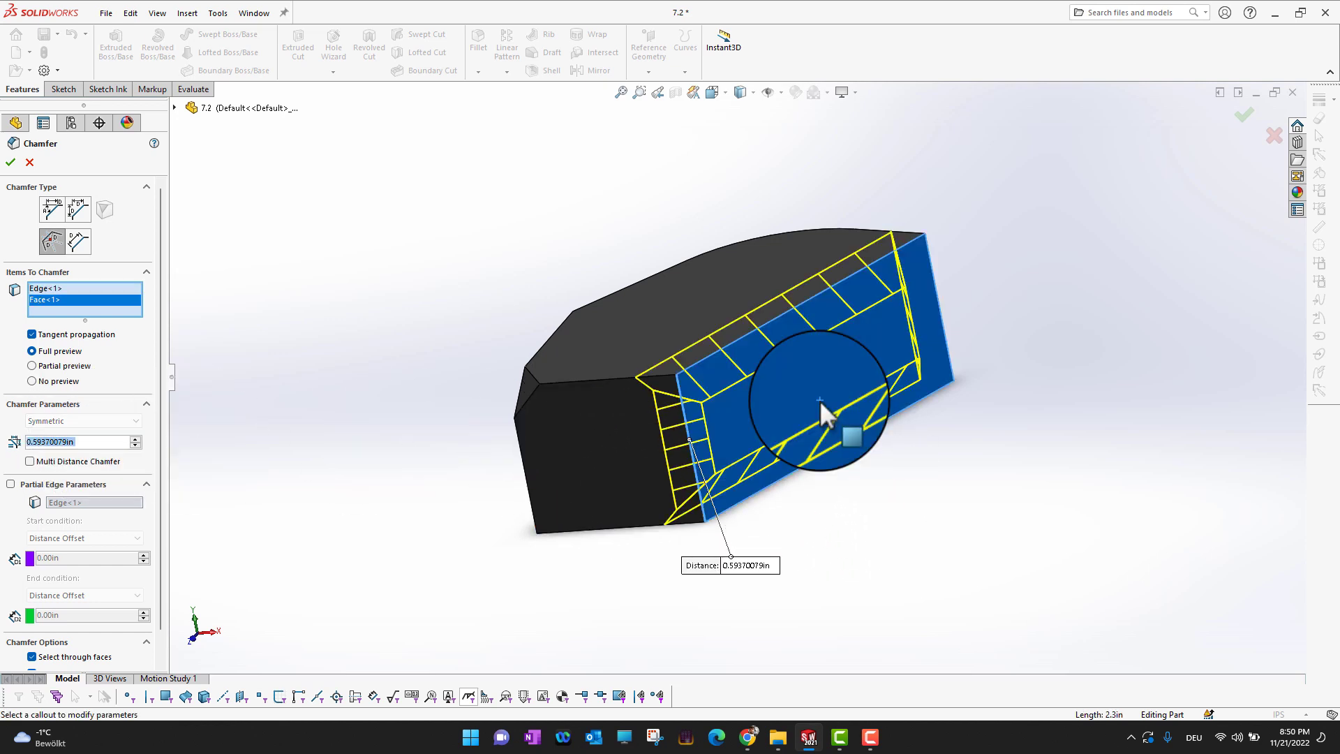
pyautogui.click(656, 432)
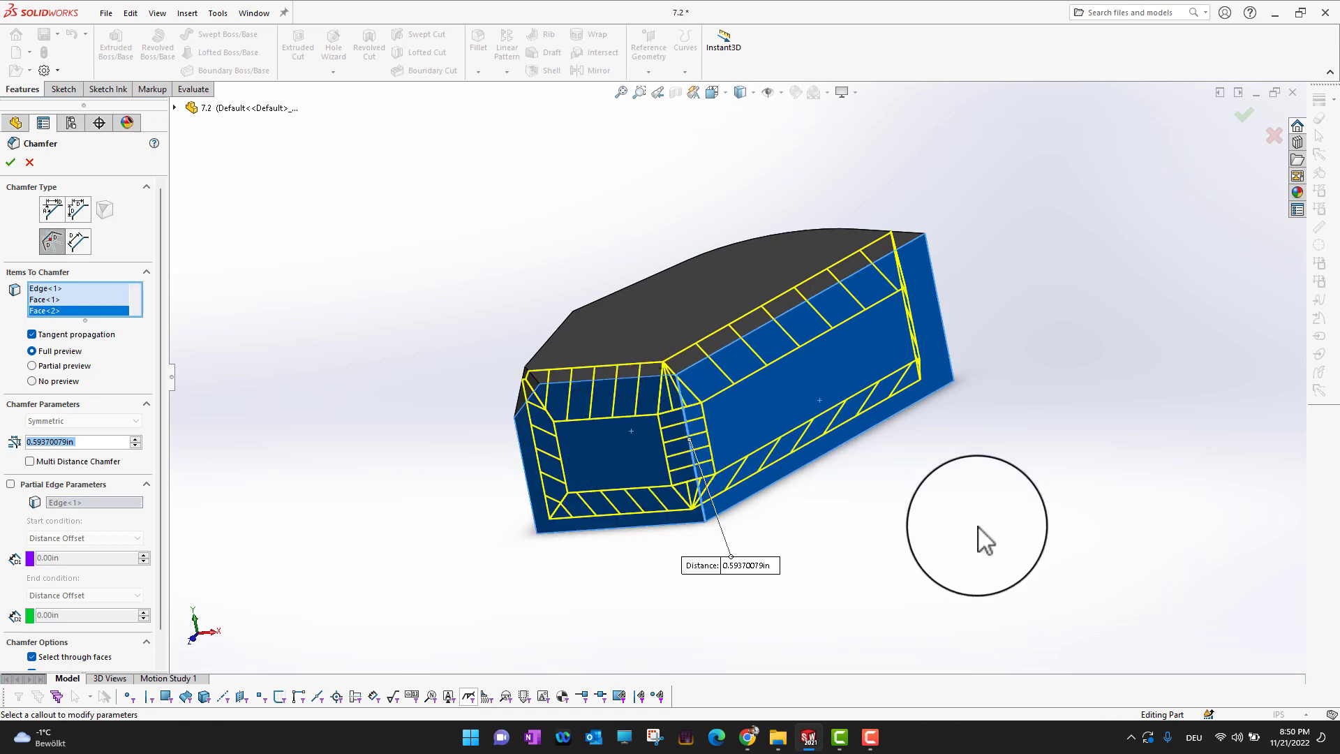
# - Reduce the symmetric Offset Face chamfer's distance to 0.19370079 in and create the chamfer
pyautogui.click(135, 445)
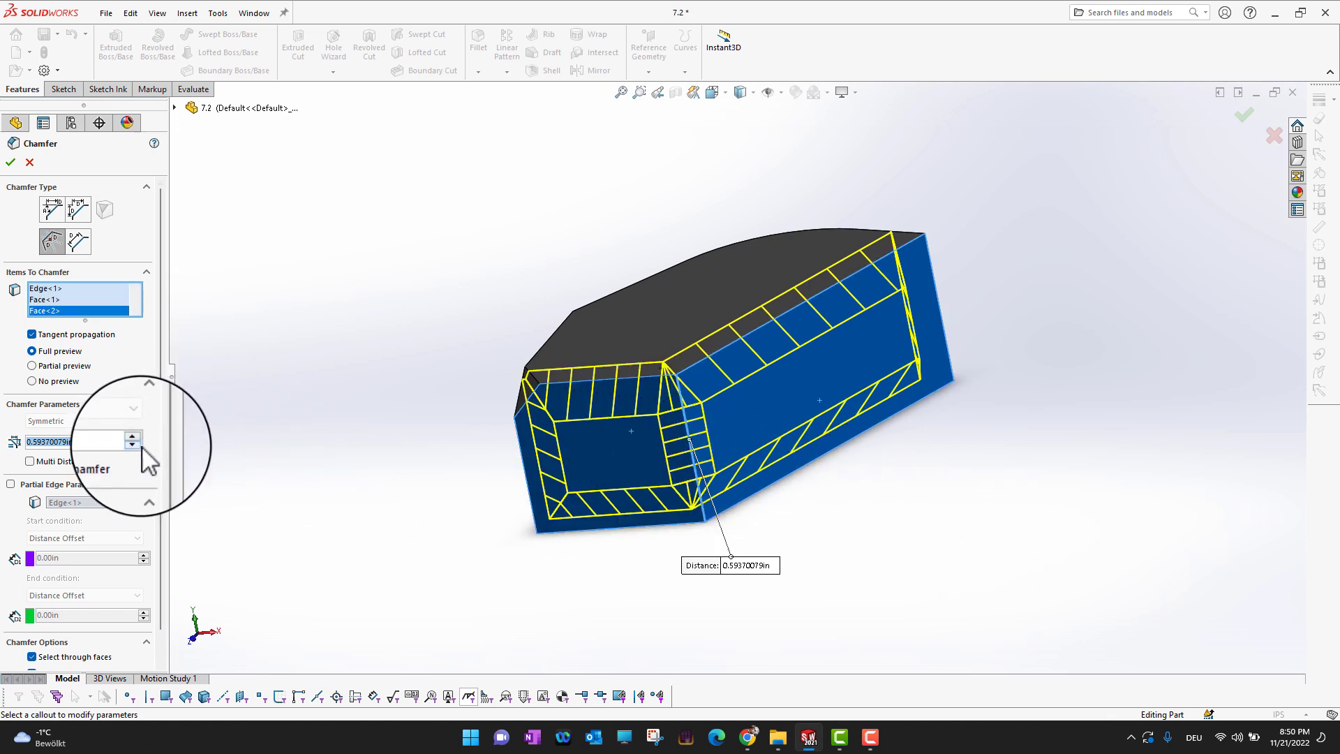
pyautogui.click(134, 446)
pyautogui.click(135, 445)
pyautogui.click(134, 446)
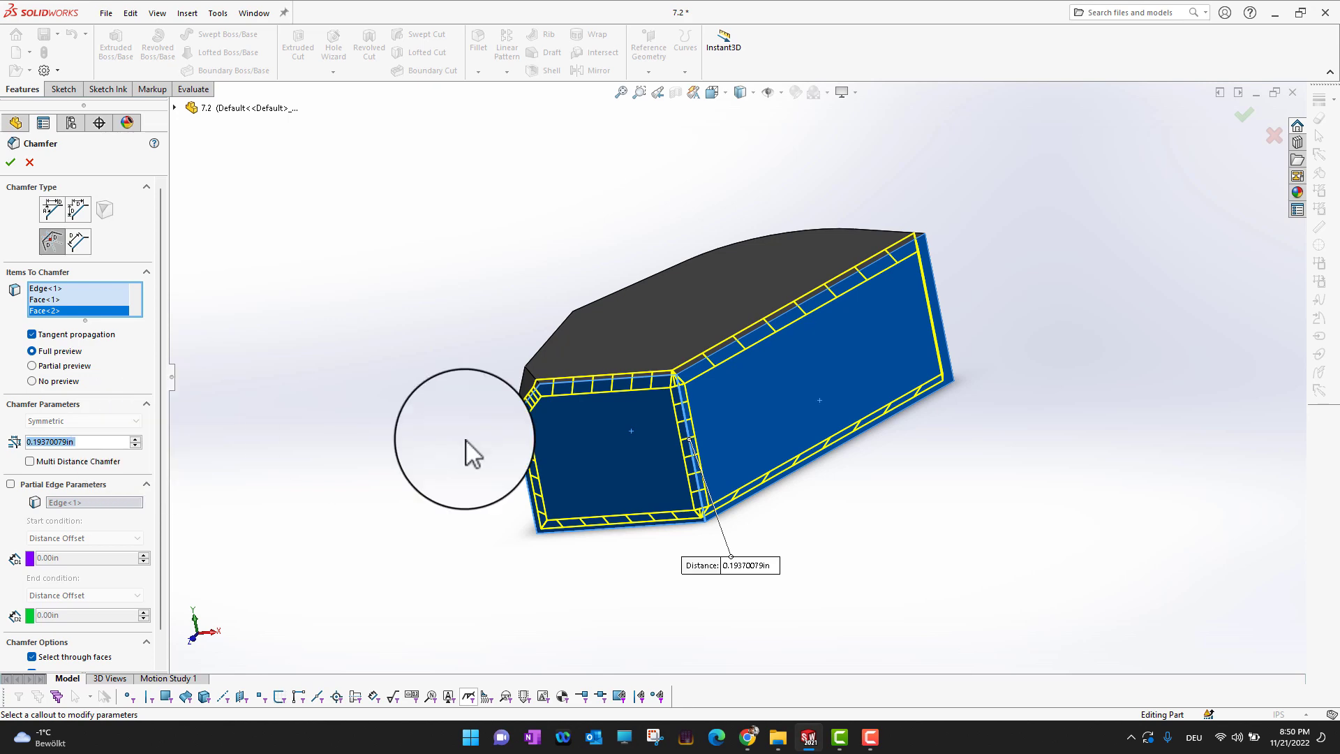
pyautogui.moveTo(1018, 592); pyautogui.dragTo(1032, 539, button='middle')
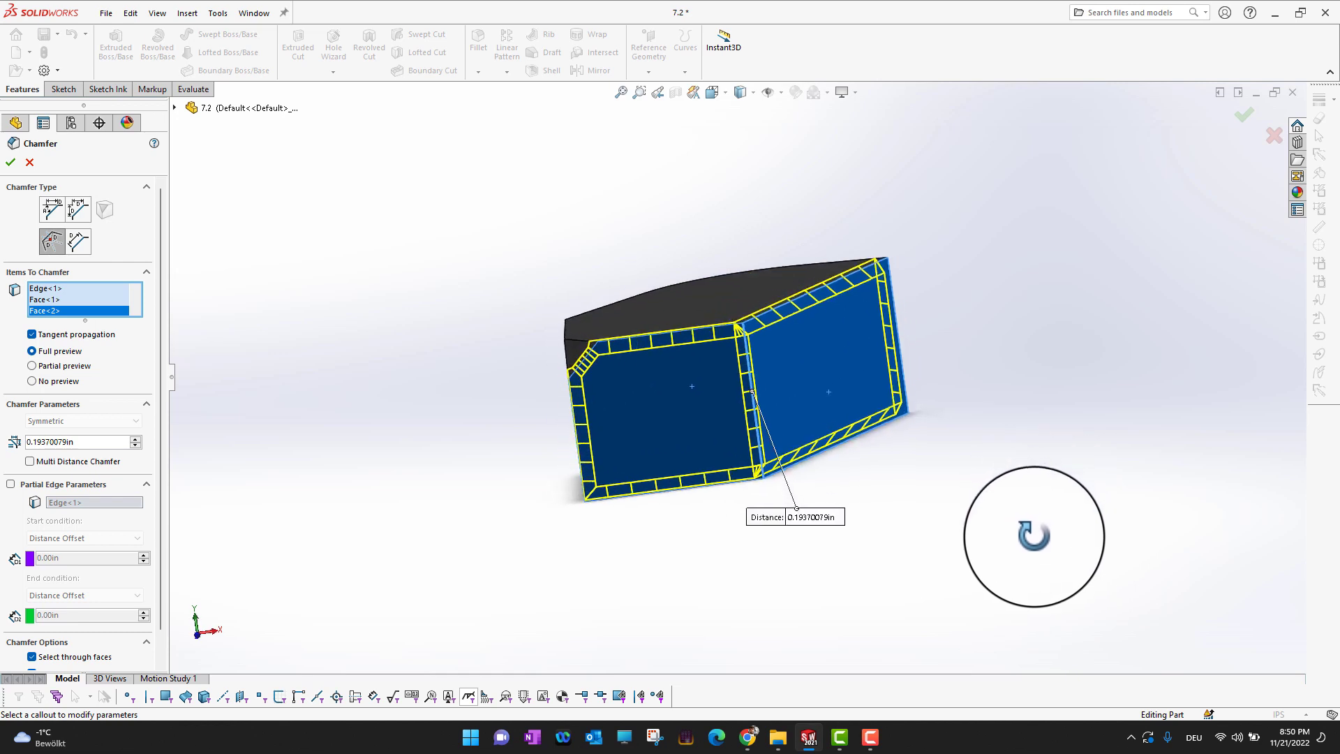
pyautogui.click(11, 164)
# - Delete the Offset Face chamfer and the vertex chamfer from the part, leaving only the extruded block
pyautogui.moveTo(1040, 350); pyautogui.dragTo(803, 342, button='middle')
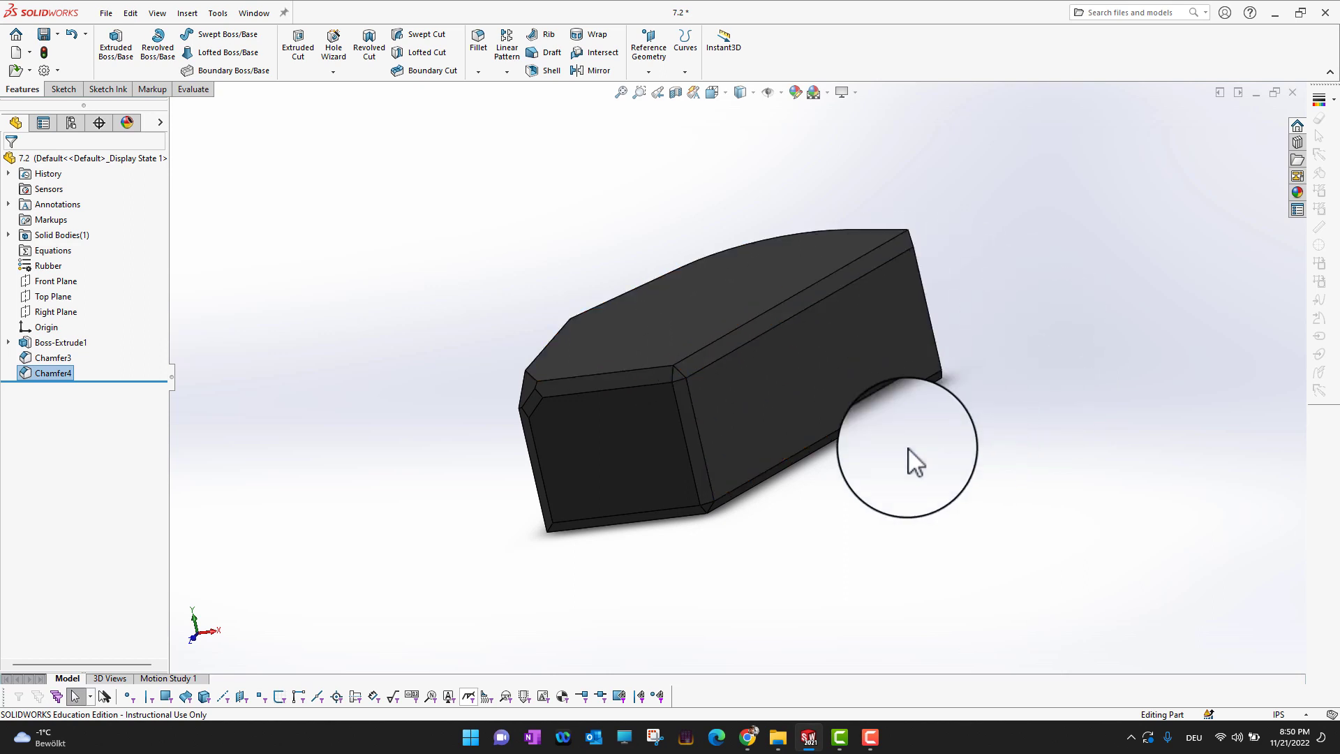
pyautogui.moveTo(914, 461); pyautogui.dragTo(903, 542, button='middle')
pyautogui.rightClick(35, 374)
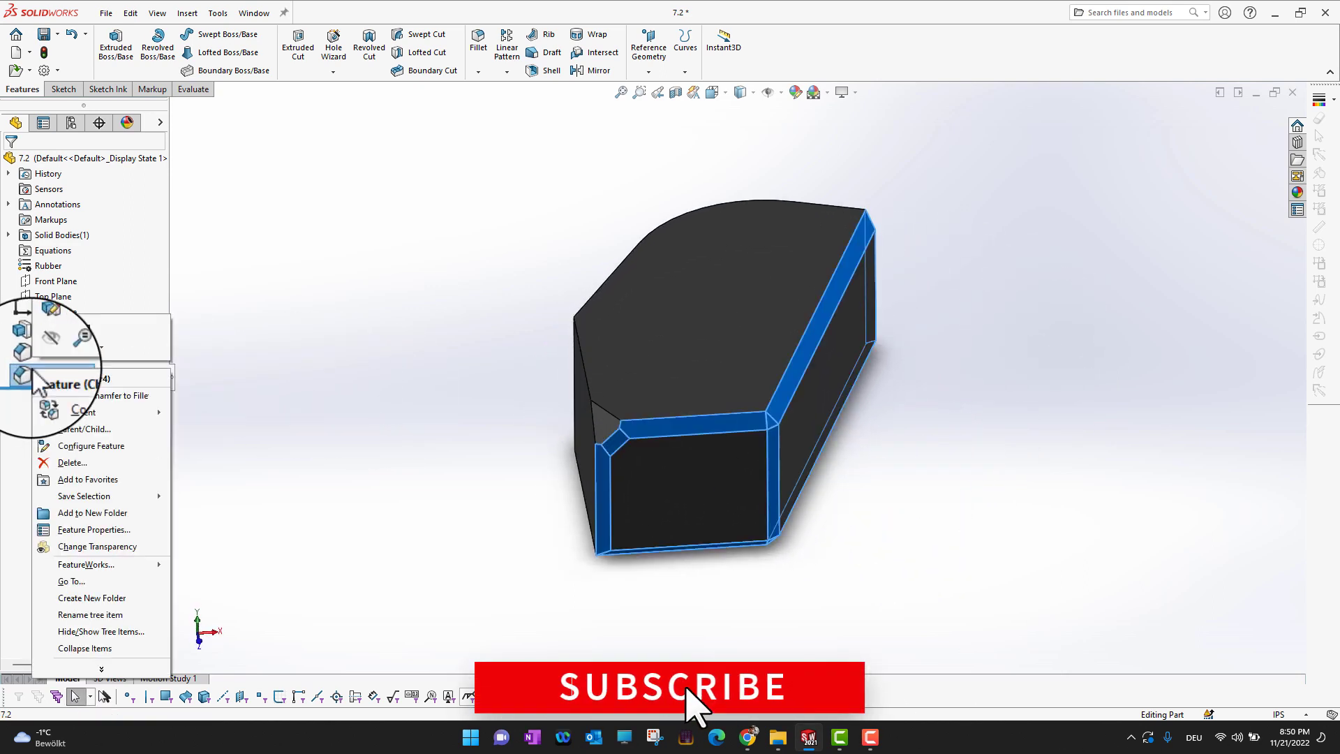
pyautogui.click(72, 463)
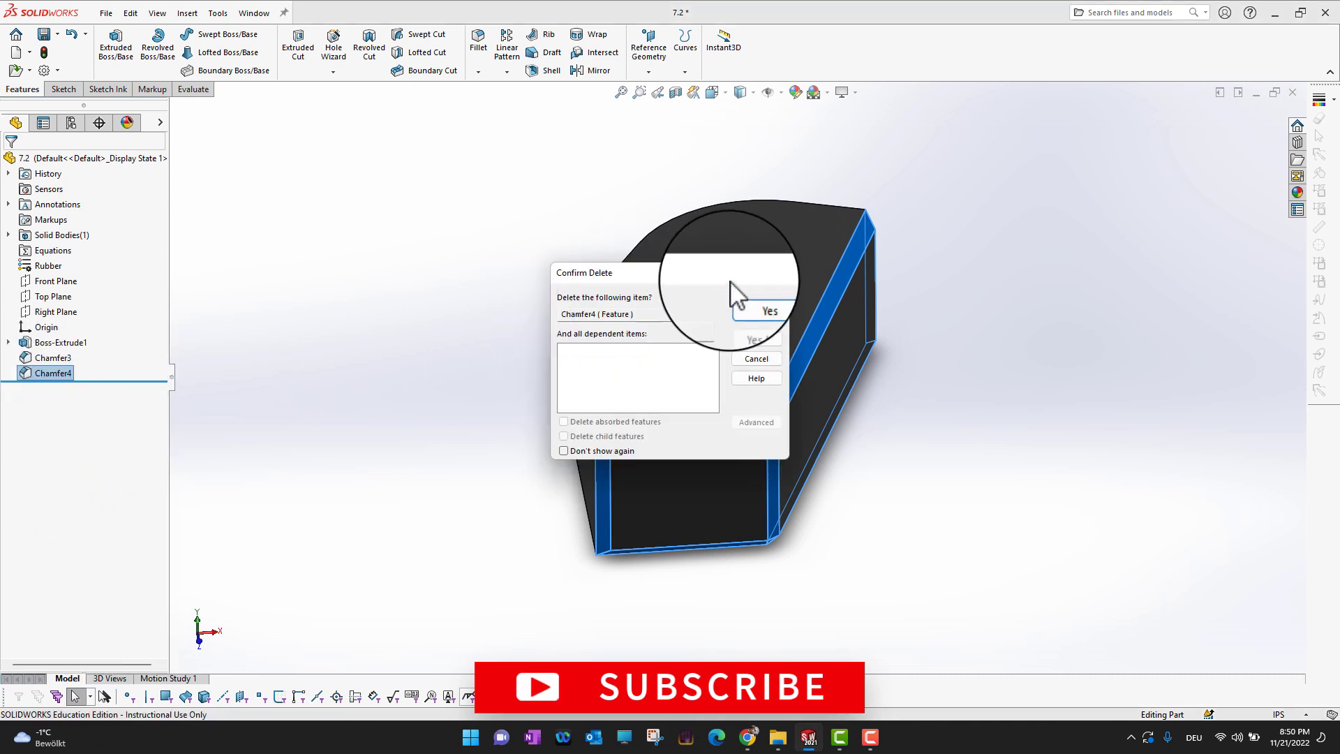
pyautogui.click(756, 339)
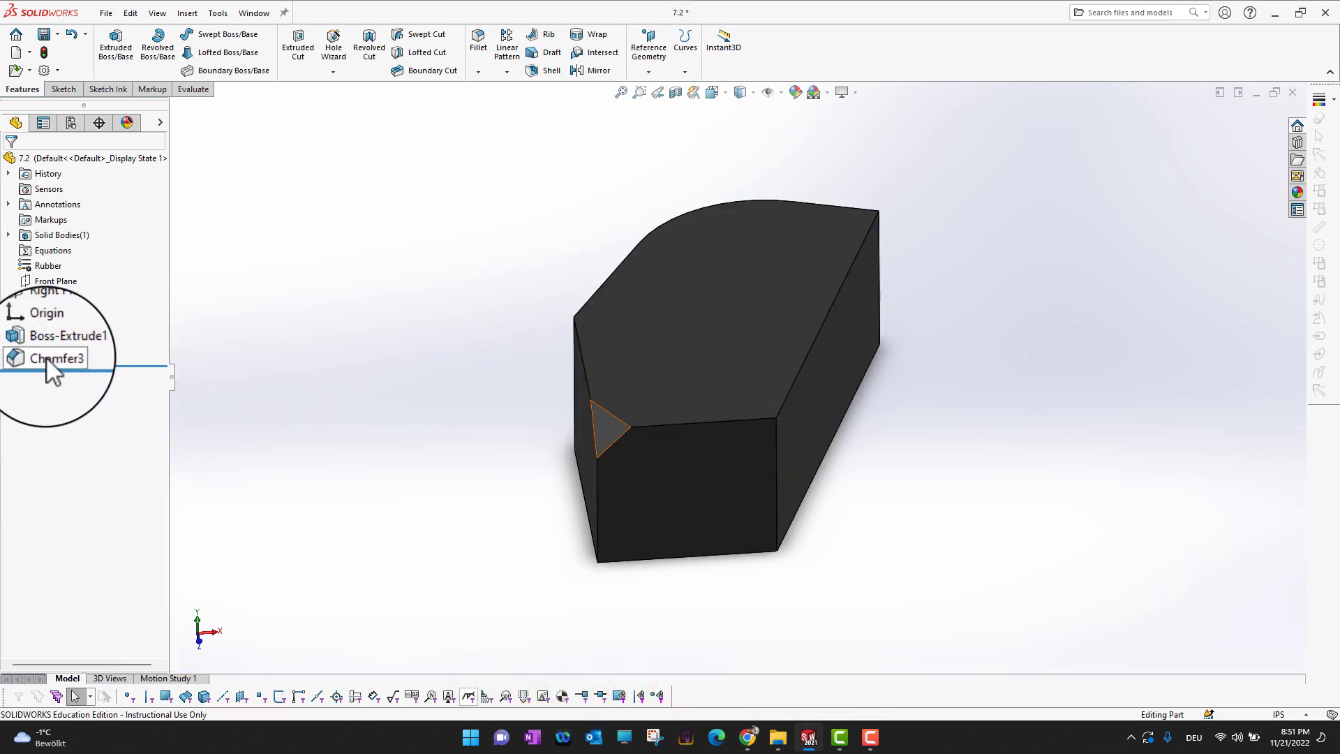
pyautogui.rightClick(49, 358)
pyautogui.click(72, 447)
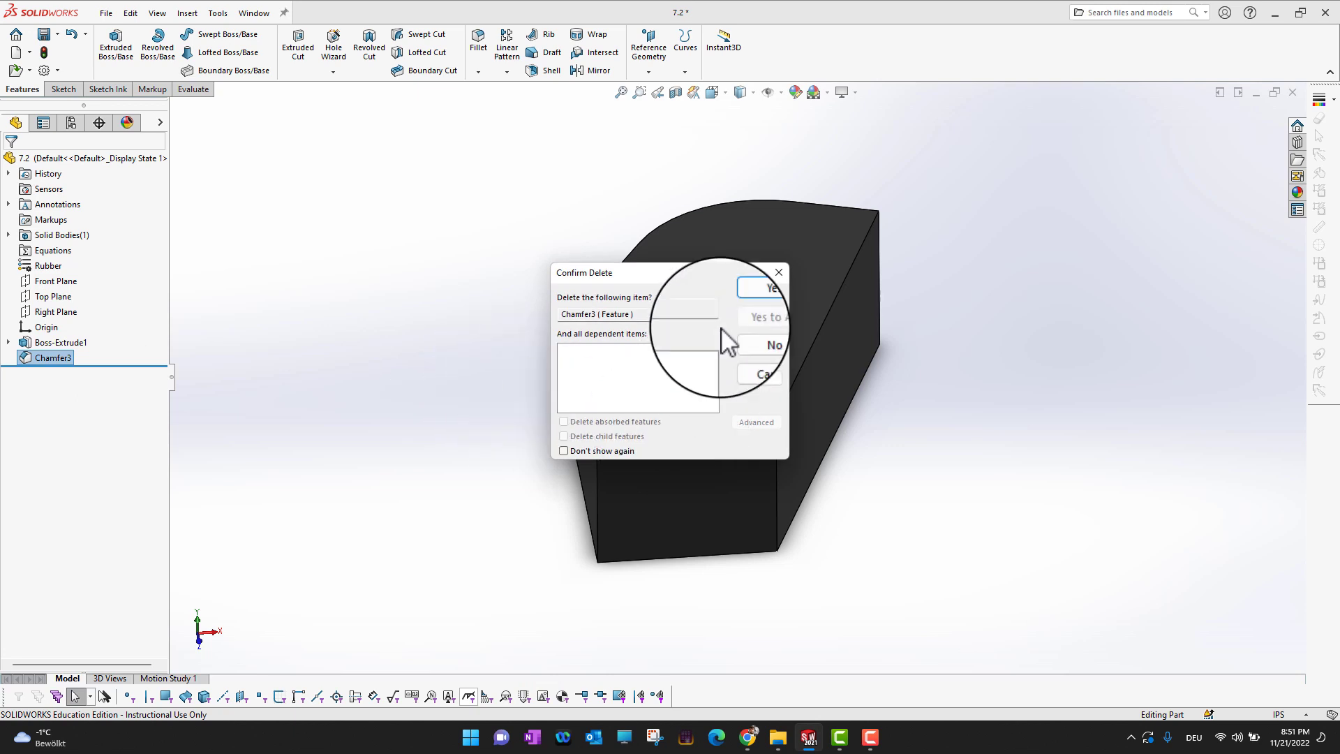
pyautogui.click(754, 287)
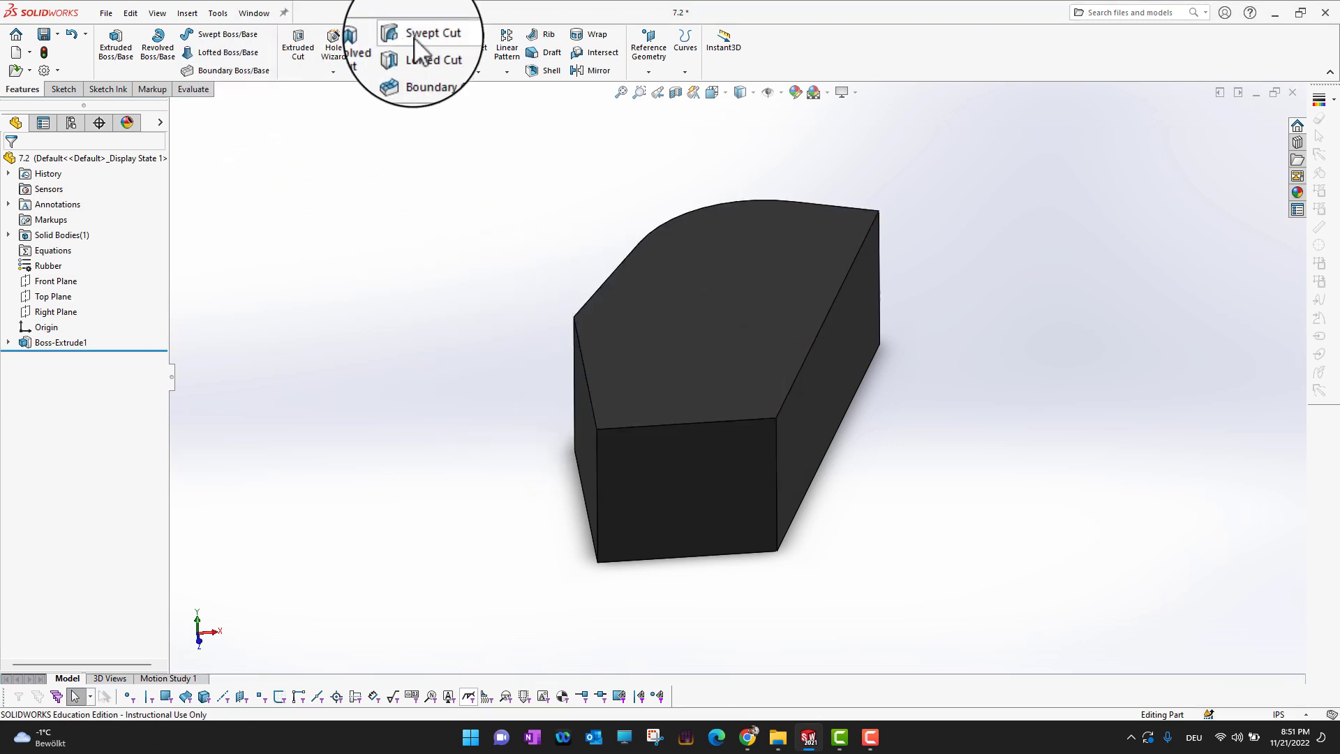
# - Start a Face Face chamfer and select the block's top face as the first face set
pyautogui.click(478, 72)
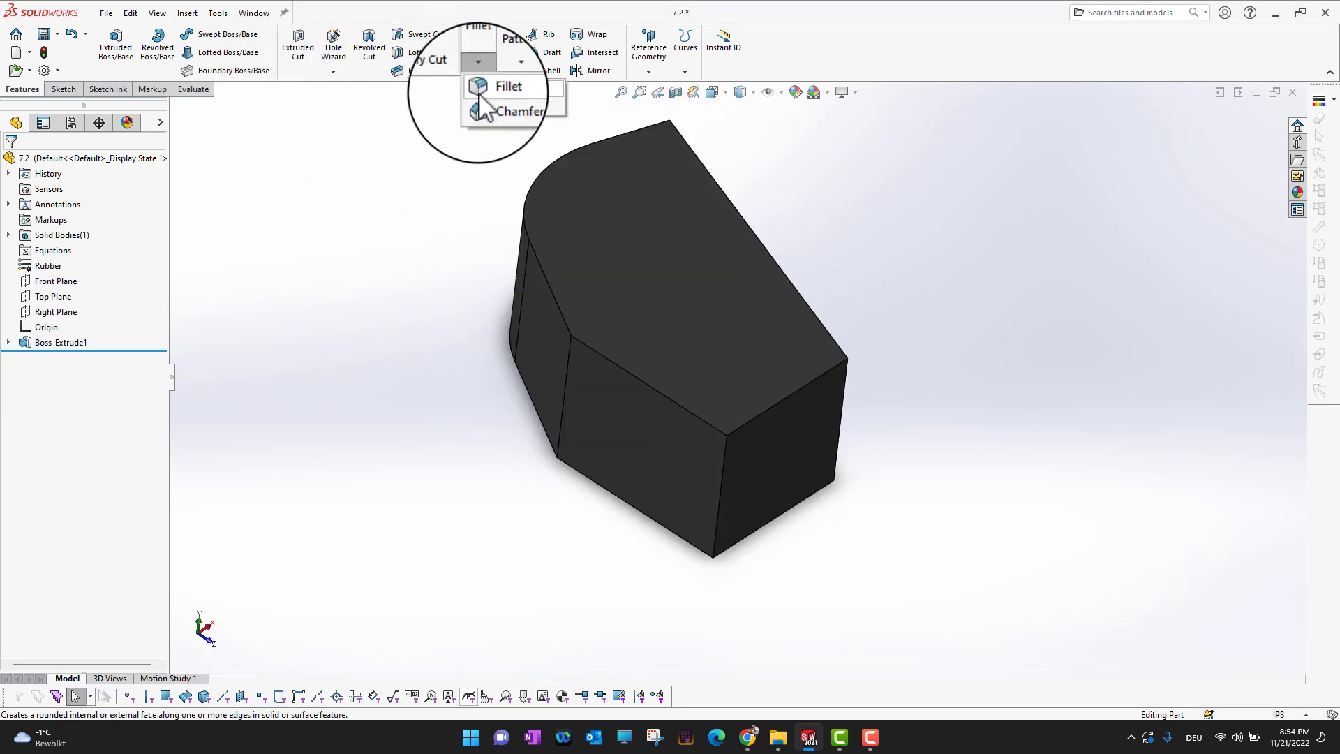
pyautogui.click(485, 112)
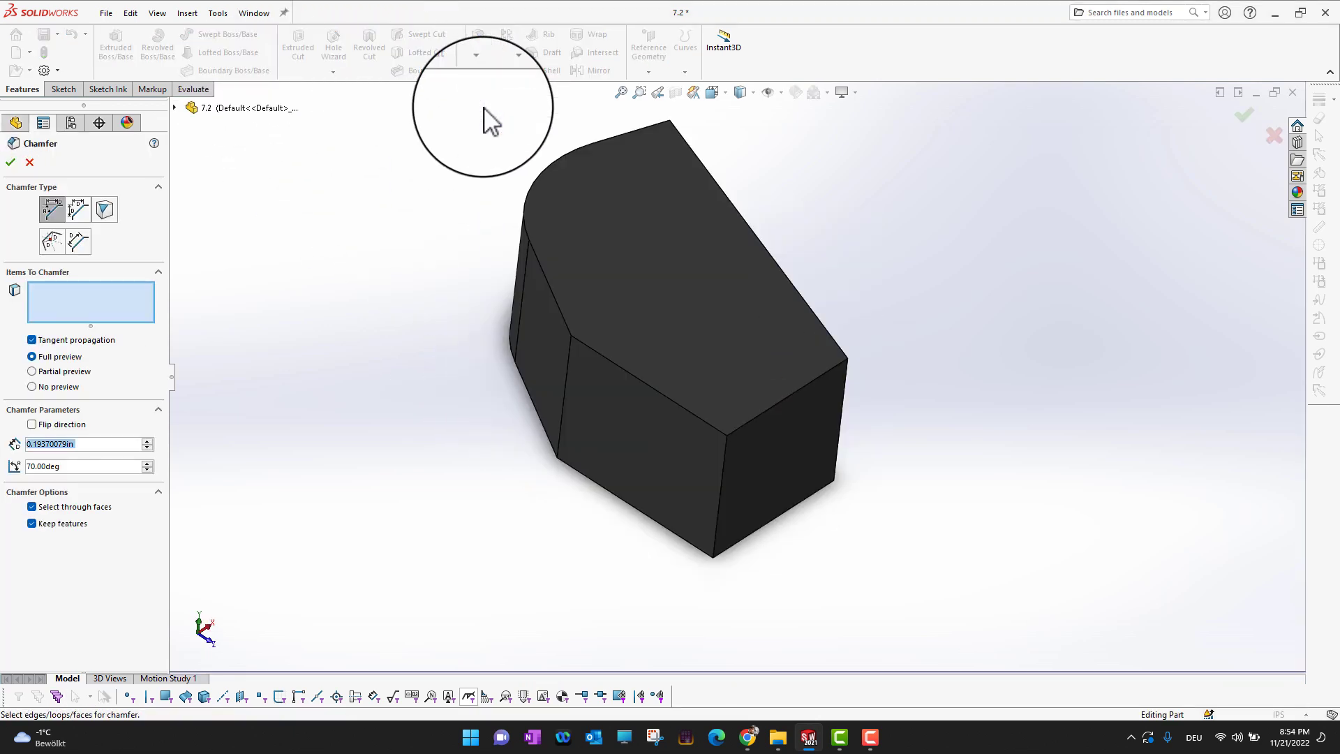
pyautogui.click(80, 245)
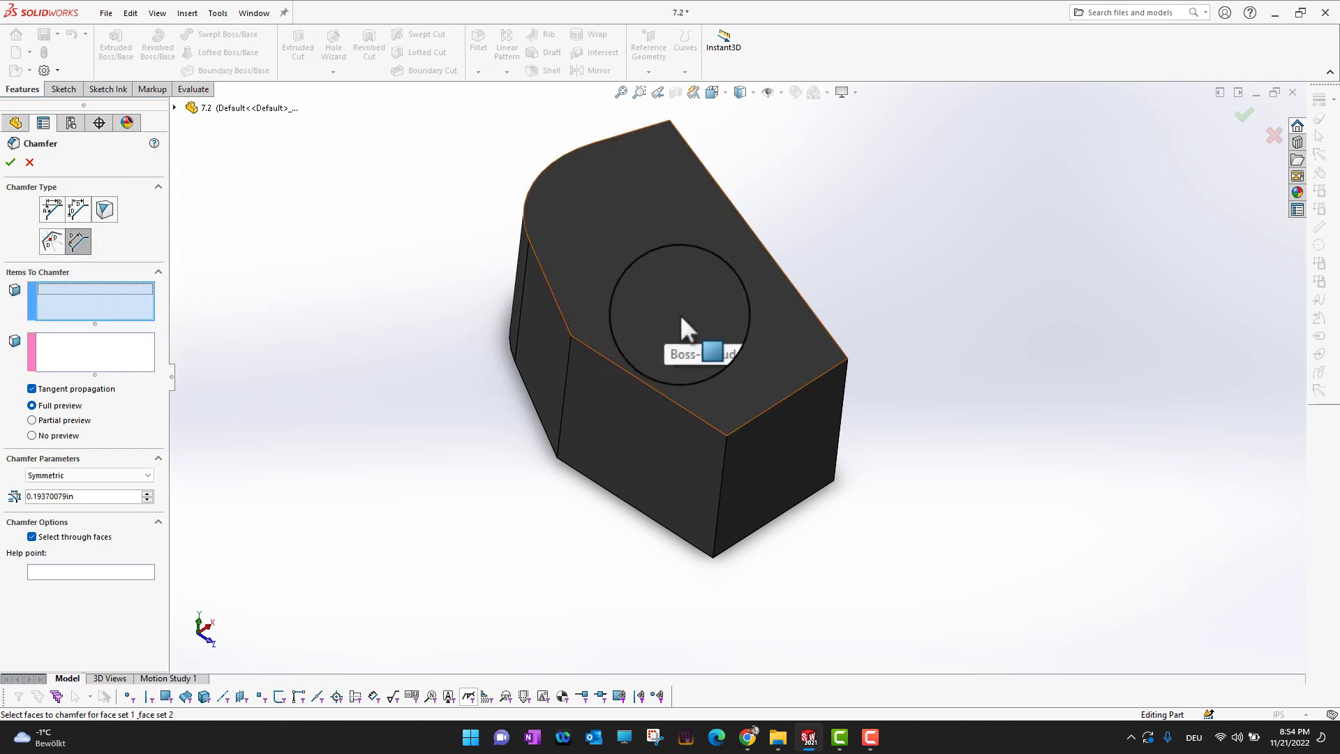
pyautogui.click(680, 314)
# - Select the long straight side, flat end and adjoining angled side faces as the second face set and create the symmetric 0.19370079 in chamfer
pyautogui.click(117, 351)
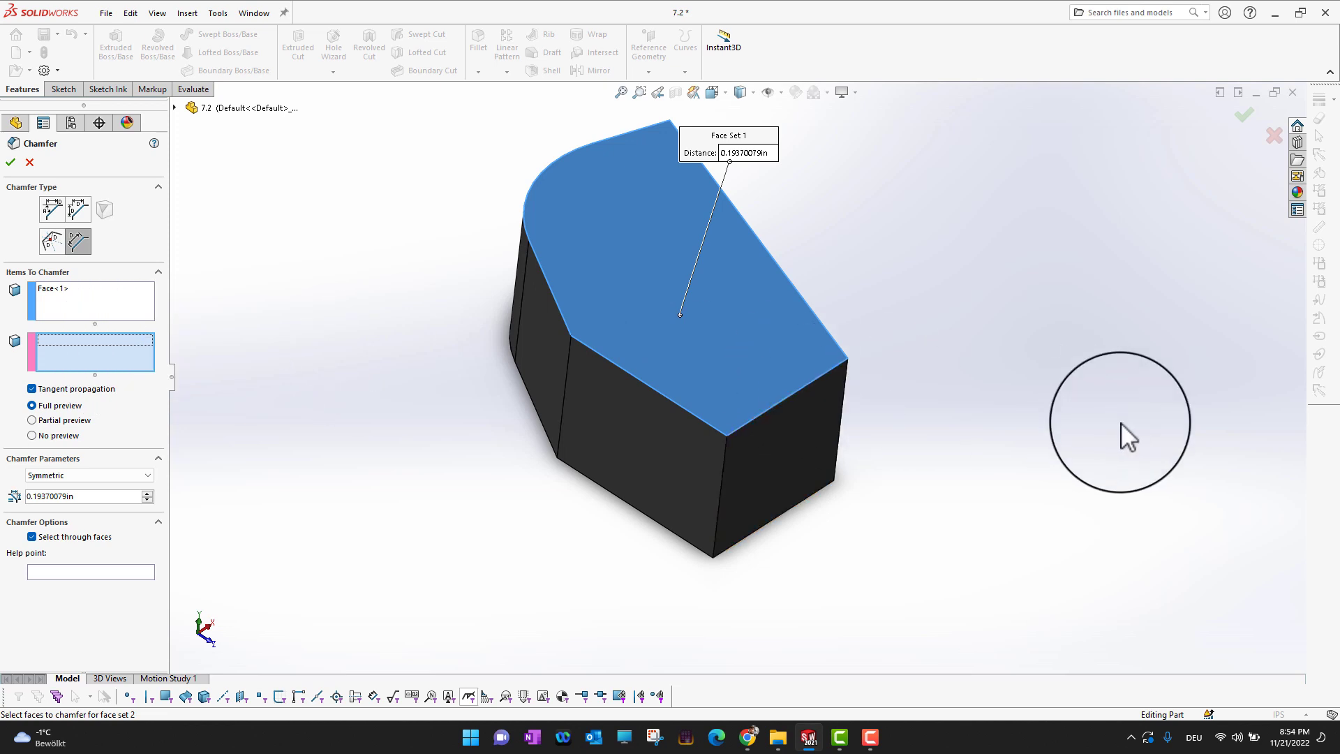
pyautogui.moveTo(1121, 437); pyautogui.dragTo(1031, 433, button='middle')
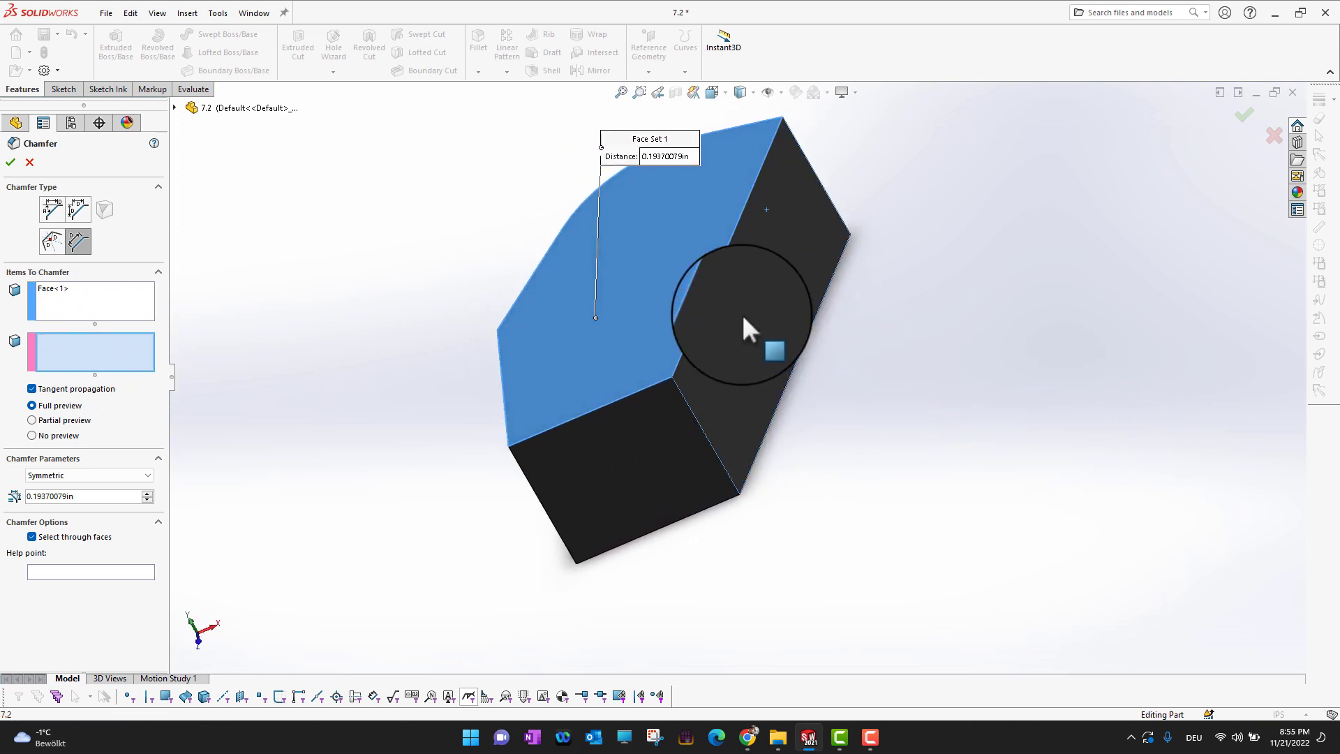
pyautogui.click(741, 312)
pyautogui.moveTo(934, 506); pyautogui.dragTo(1000, 428, button='middle')
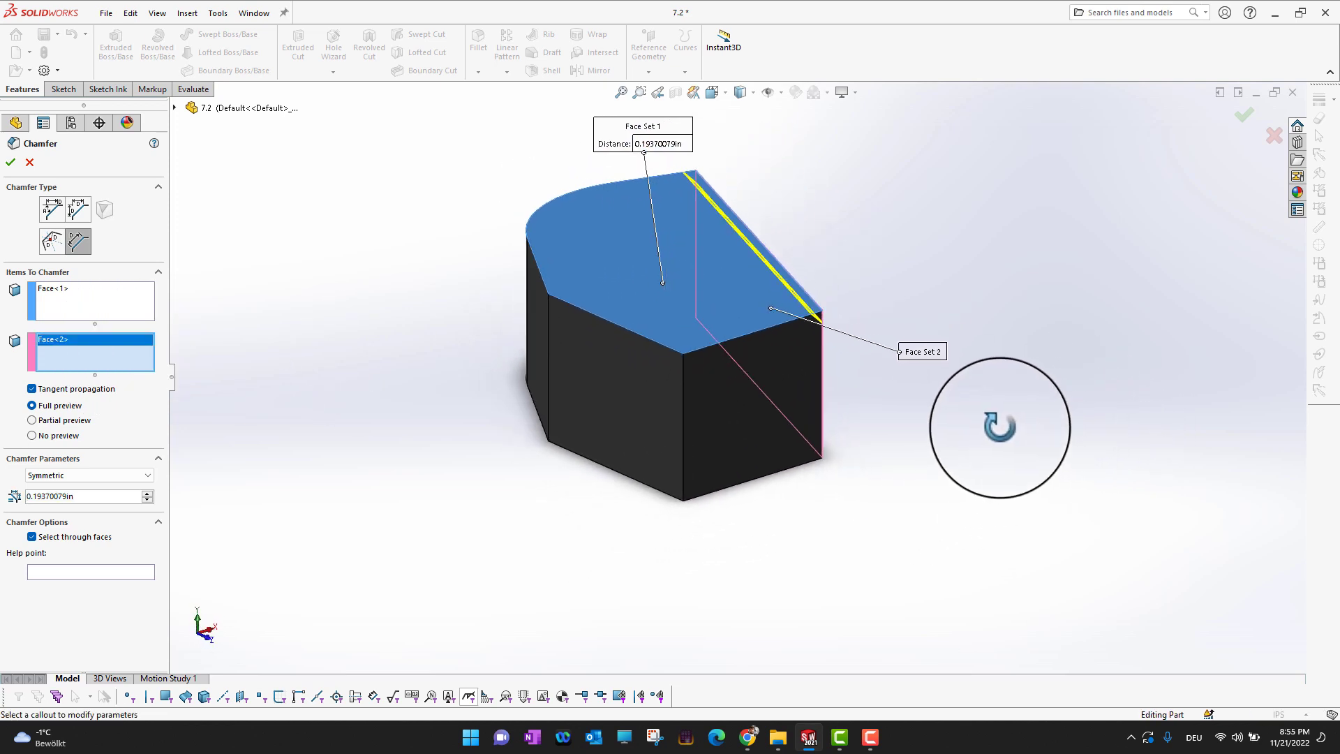
pyautogui.click(751, 425)
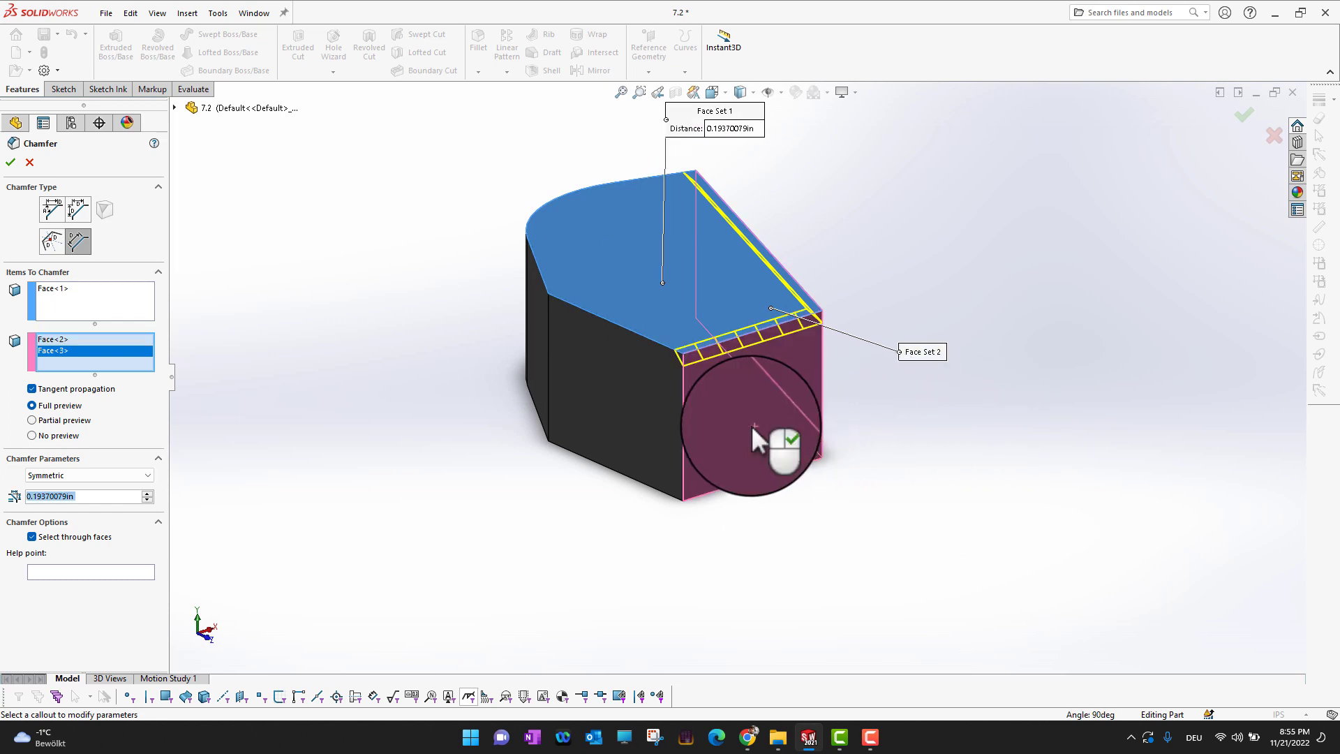
pyautogui.click(654, 421)
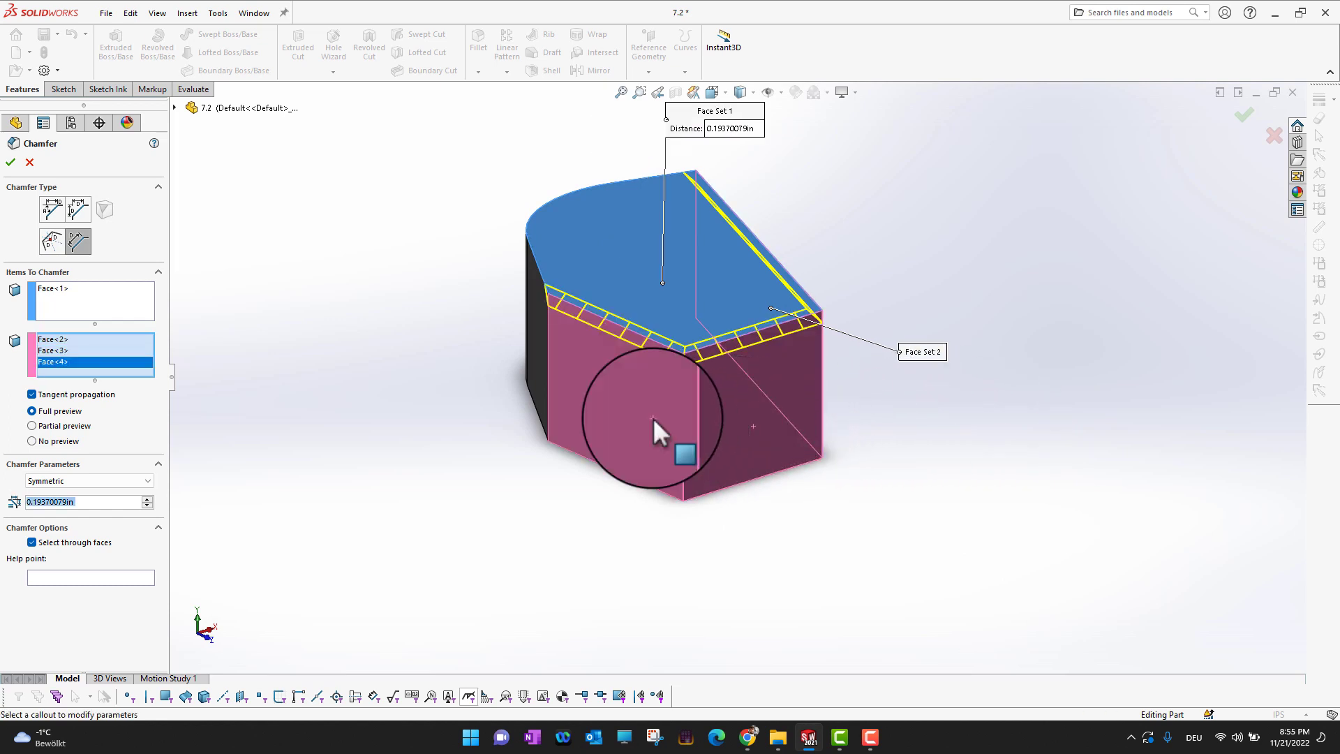
pyautogui.click(9, 162)
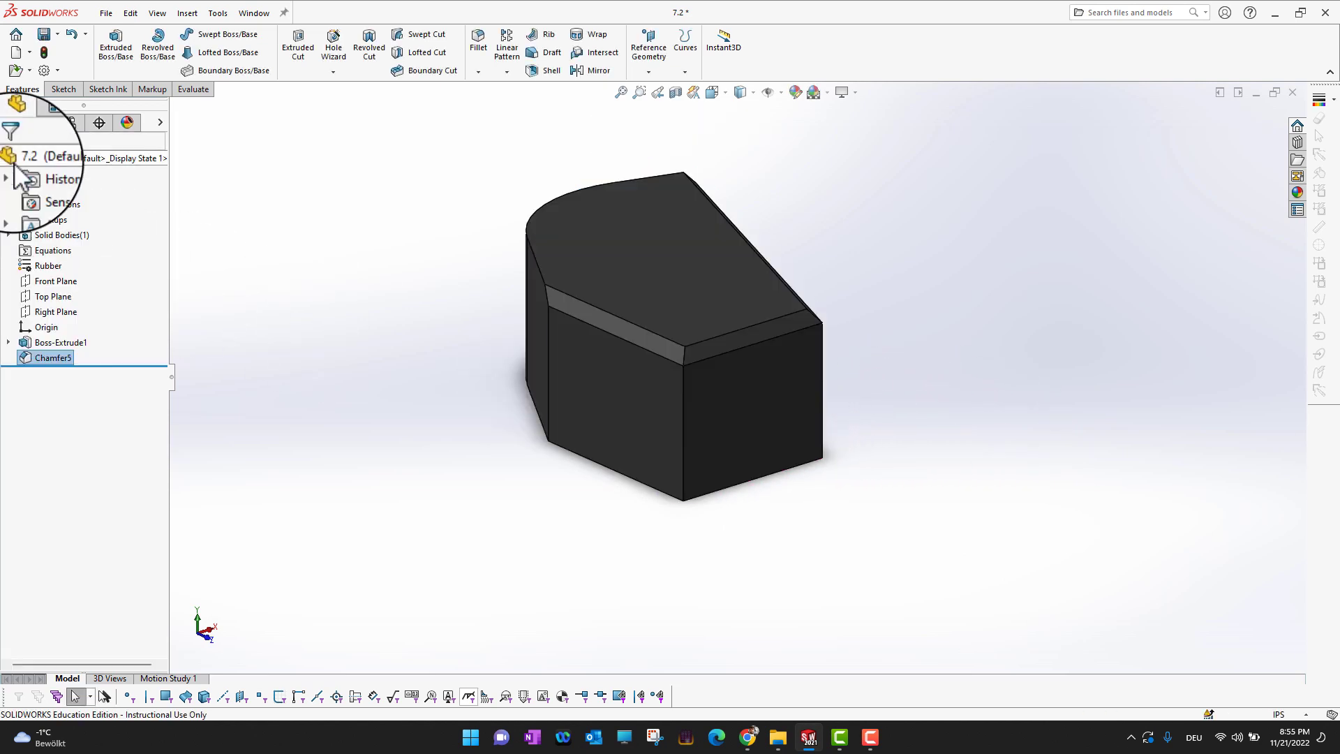
pyautogui.moveTo(890, 419); pyautogui.dragTo(887, 504, button='middle')
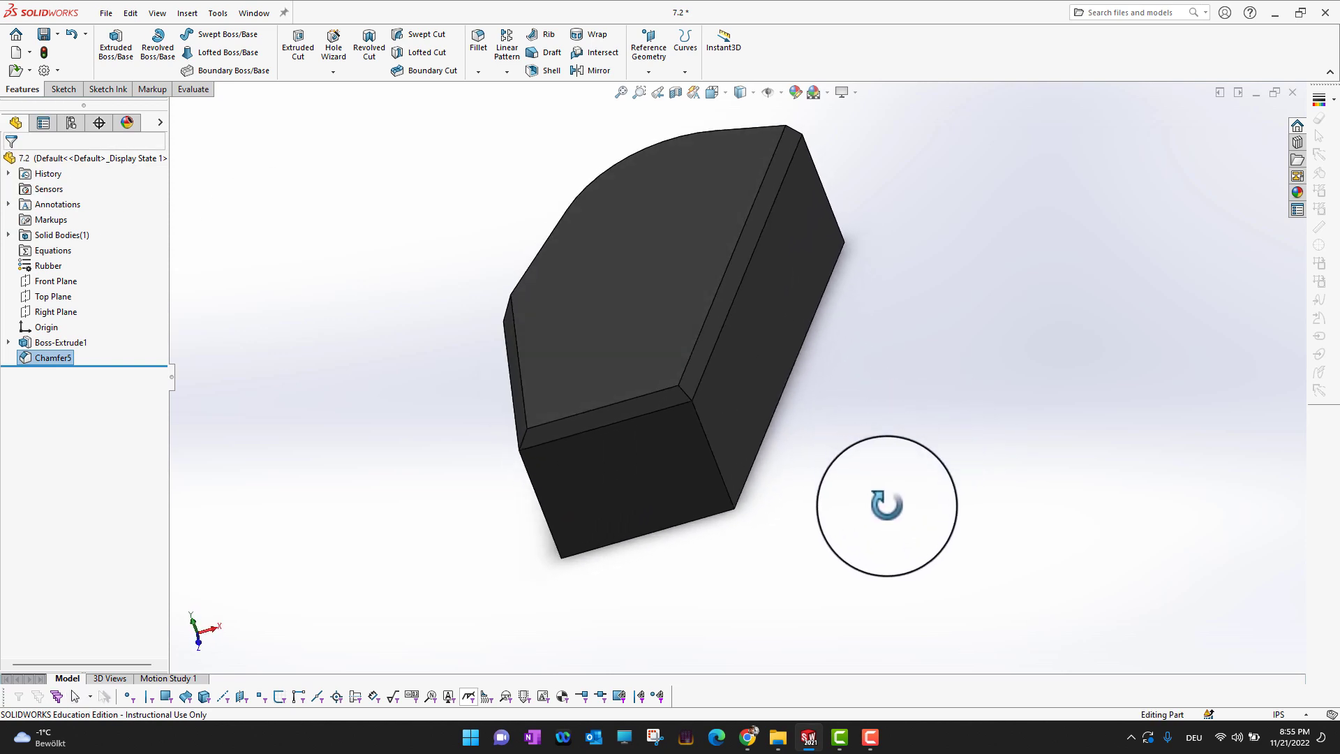